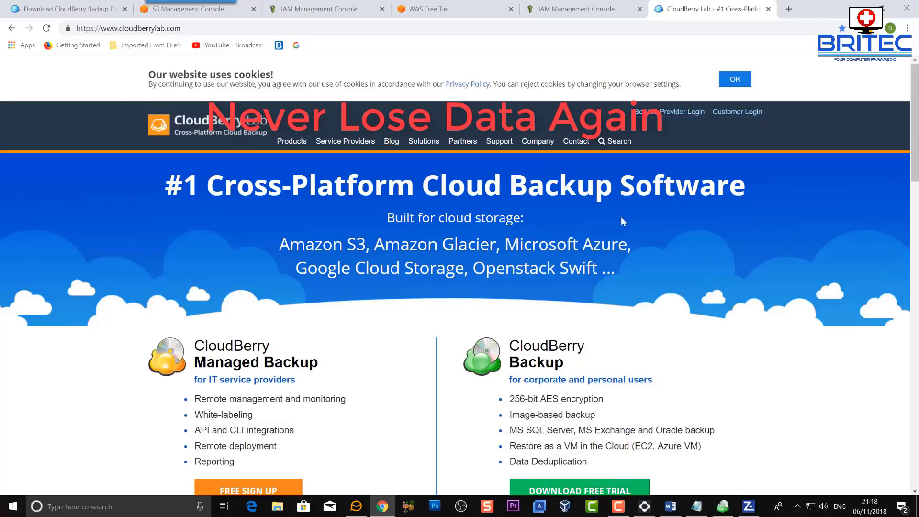
Download CloudBerry Backup Desktop Edition from the CloudBerry Lab website in Chrome and review the quick-start instructions
{"action": "scroll", "coordinate": [359, 375], "scroll_direction": "down", "scroll_amount": 1}
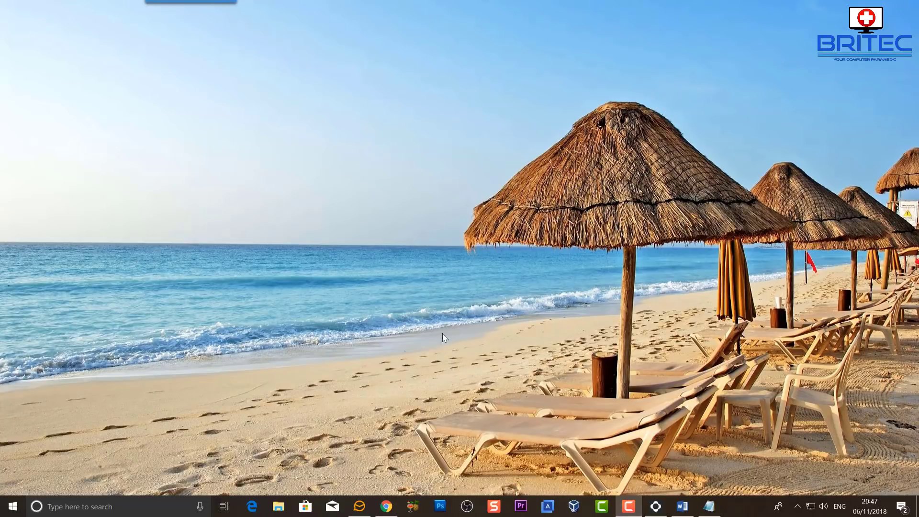
{"action": "left_click", "coordinate": [389, 509]}
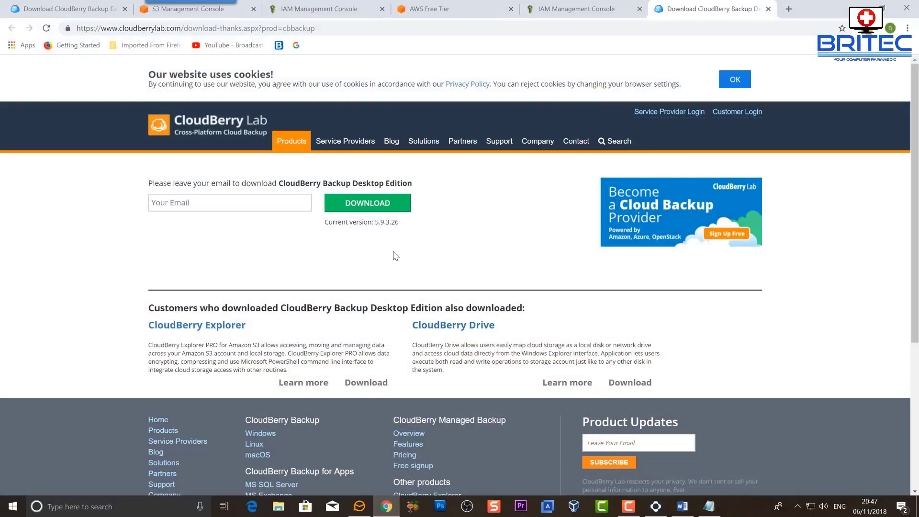
{"action": "left_click", "coordinate": [357, 203]}
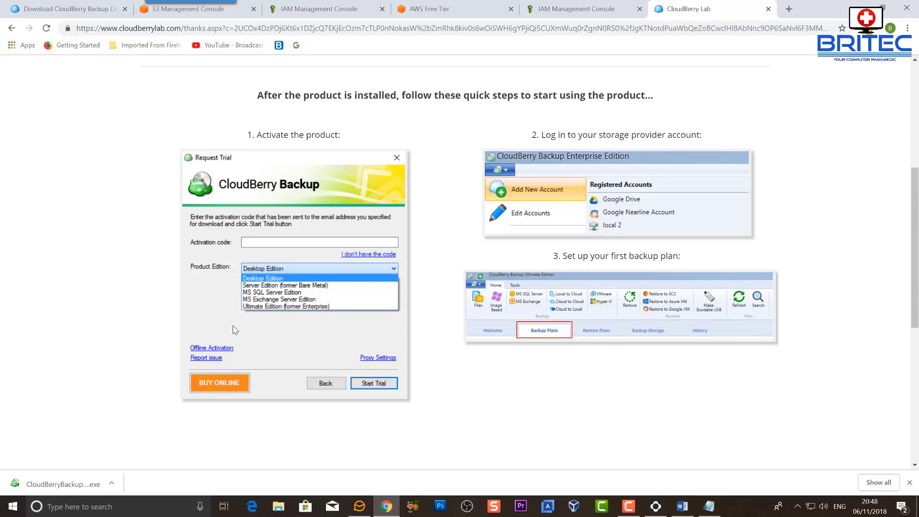
{"action": "scroll", "coordinate": [232, 330], "scroll_direction": "down", "scroll_amount": 2}
{"action": "scroll", "coordinate": [233, 329], "scroll_direction": "up", "scroll_amount": 2}
Install CloudBerry Backup 5.9.3 from the downloaded file in Common user mode, using the default destination folder, and run the program on completion
{"action": "left_click", "coordinate": [53, 484]}
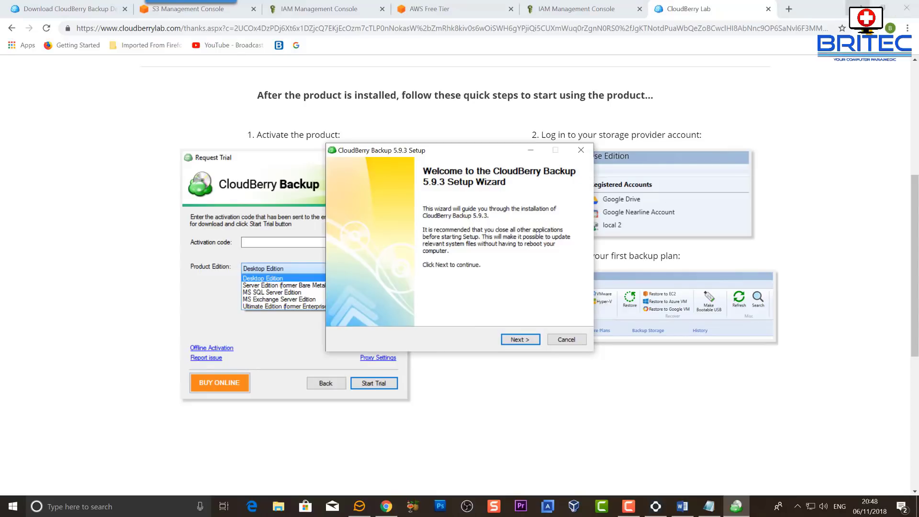
{"action": "left_click", "coordinate": [860, 8]}
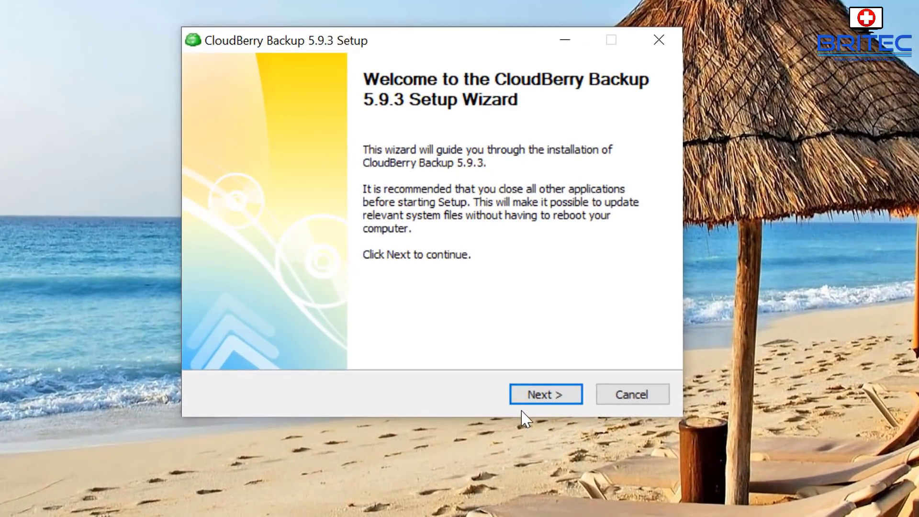
{"action": "left_click", "coordinate": [539, 401]}
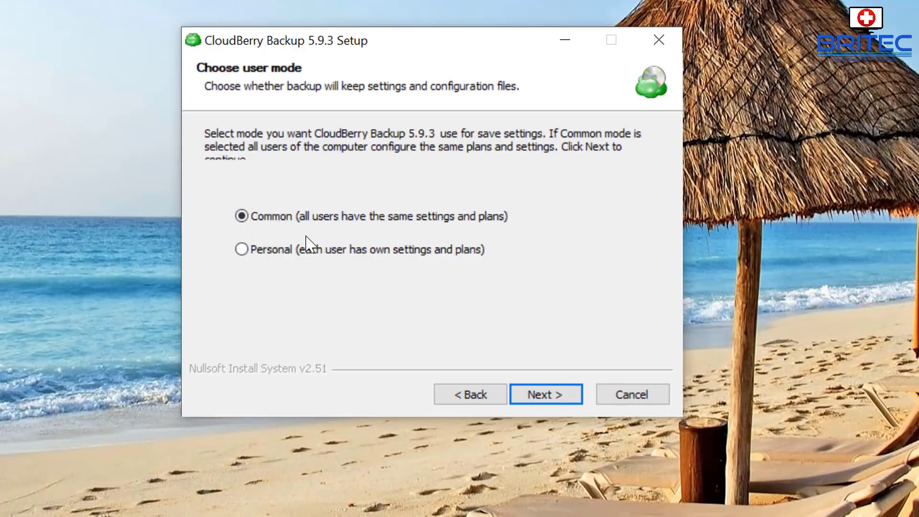
{"action": "left_click", "coordinate": [545, 402]}
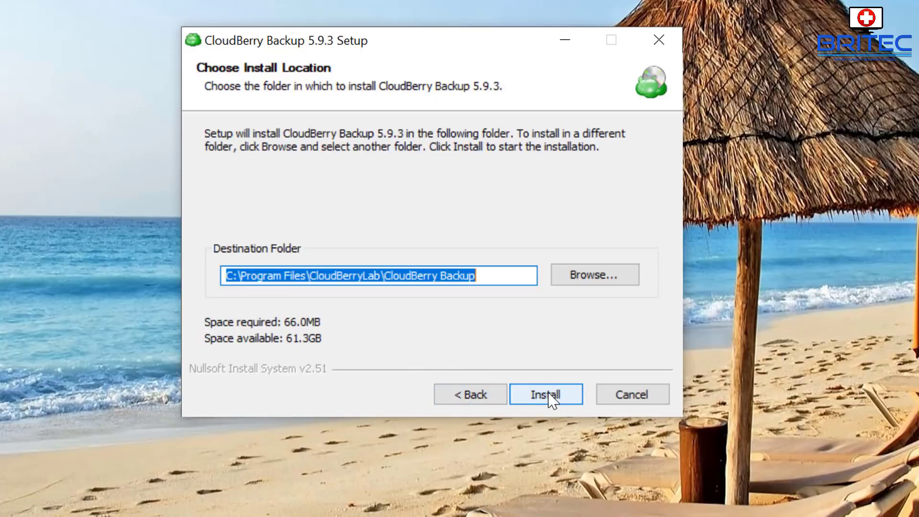
{"action": "left_click", "coordinate": [552, 401]}
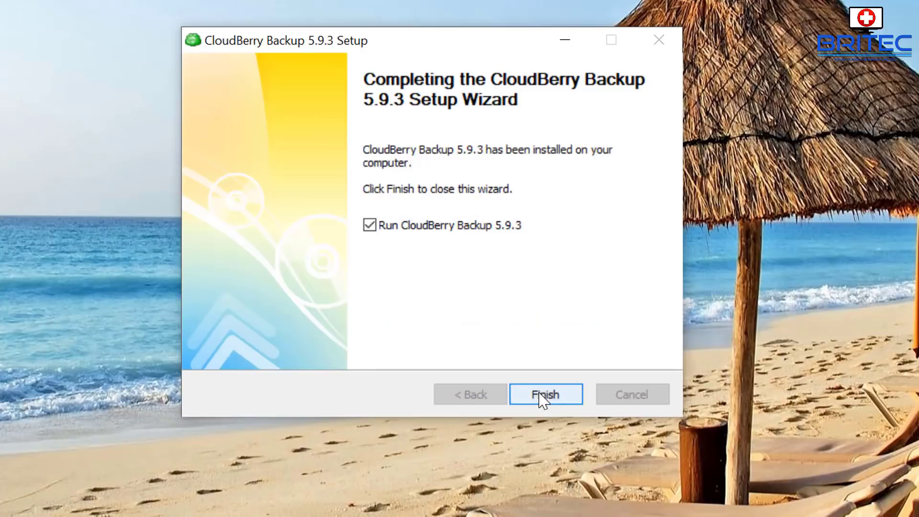
{"action": "left_click", "coordinate": [555, 393]}
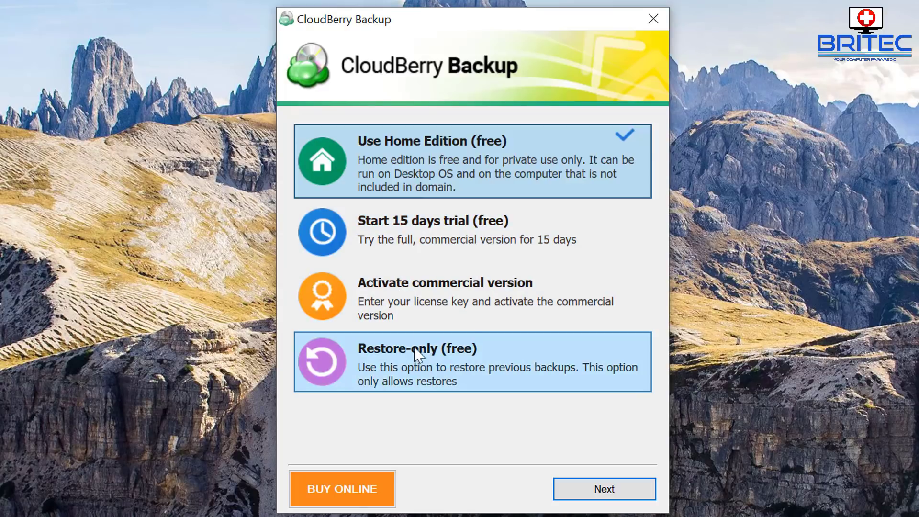
Activate the commercial version with the account email and license key, and dismiss the Backup Storage Capacity Report notice
{"action": "left_click", "coordinate": [416, 300]}
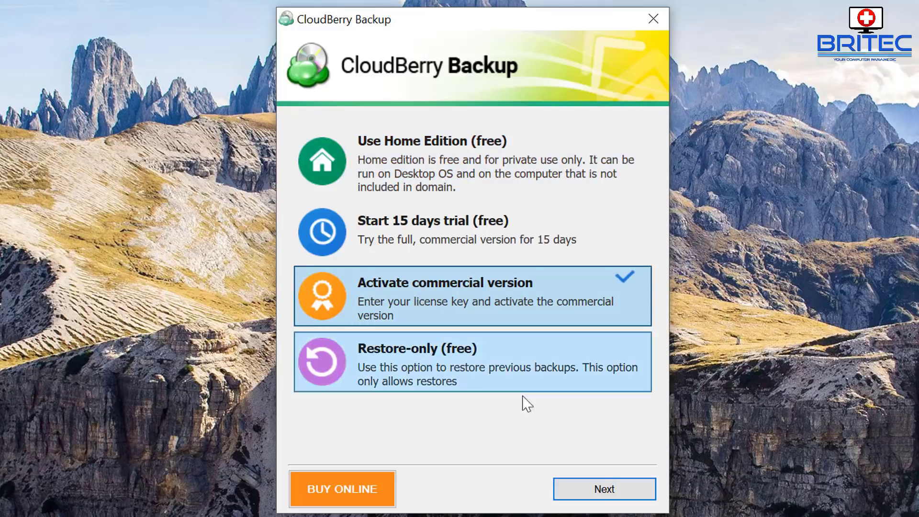
{"action": "left_click", "coordinate": [615, 500]}
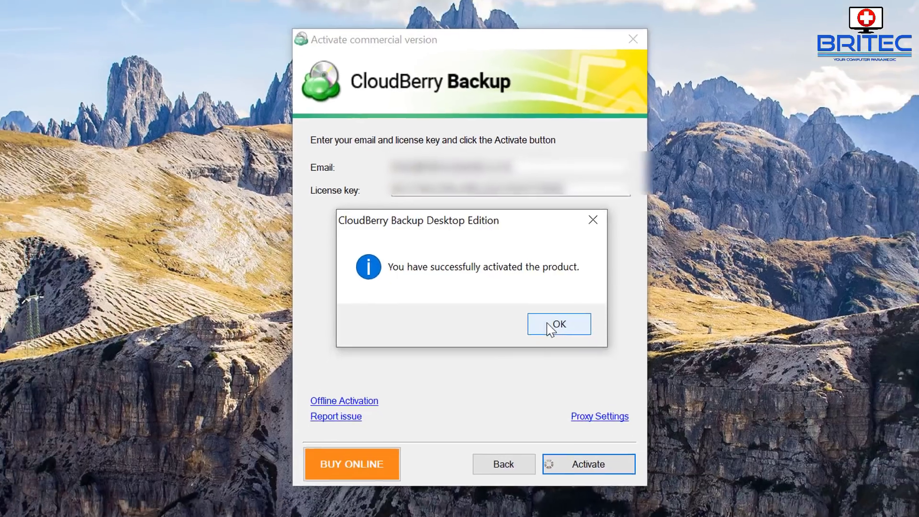
{"action": "left_click", "coordinate": [555, 324]}
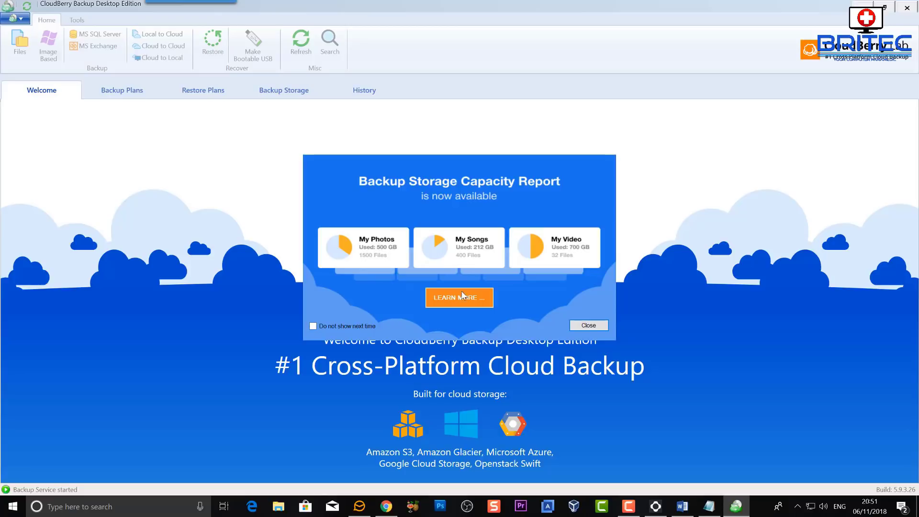
{"action": "left_click", "coordinate": [576, 325]}
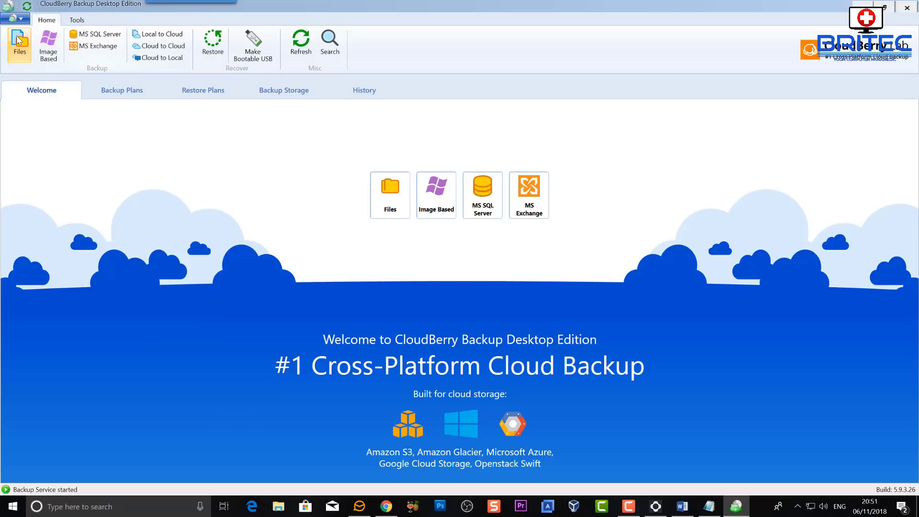
Examine the general program options and the backup plans, restore plans, backup storage and history views
{"action": "left_click", "coordinate": [76, 21]}
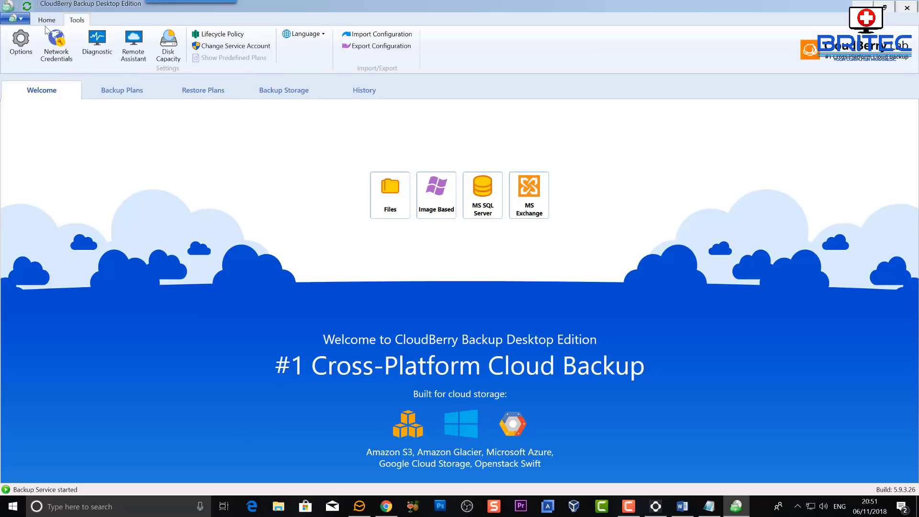
{"action": "left_click", "coordinate": [18, 56]}
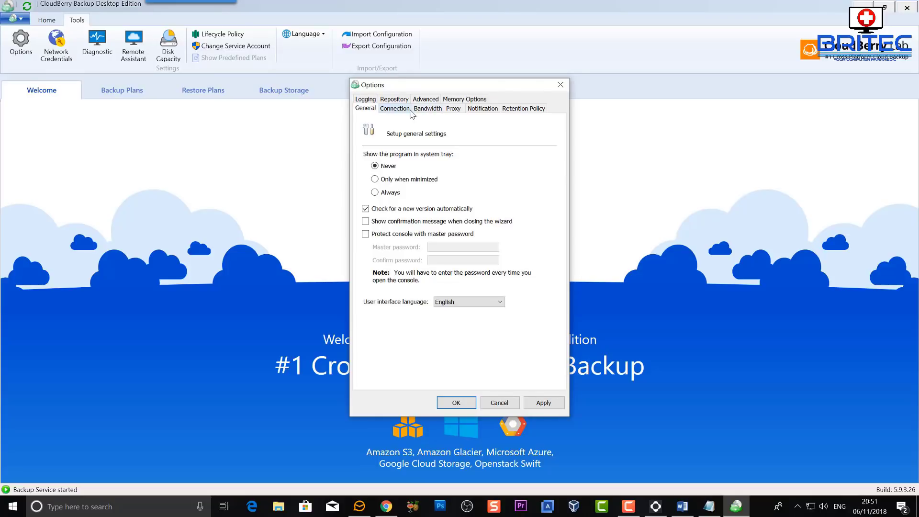
{"action": "left_click", "coordinate": [558, 85]}
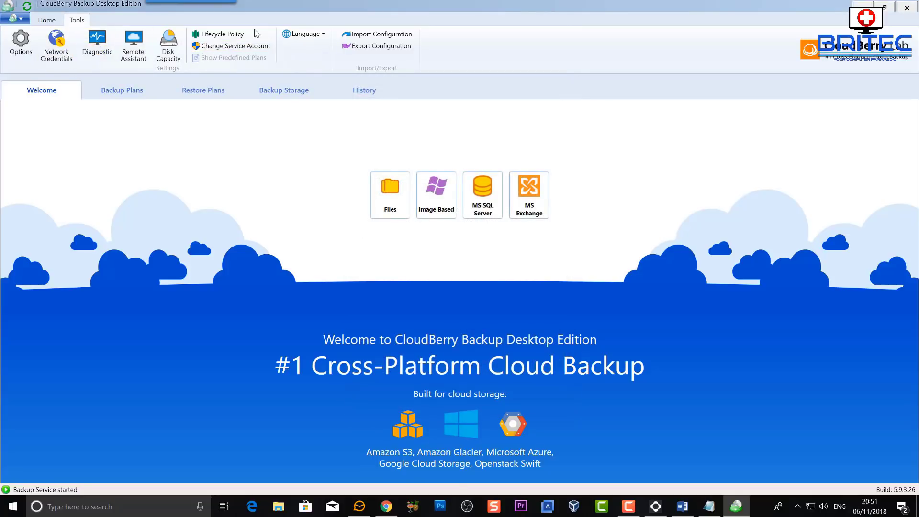
{"action": "left_click", "coordinate": [111, 91]}
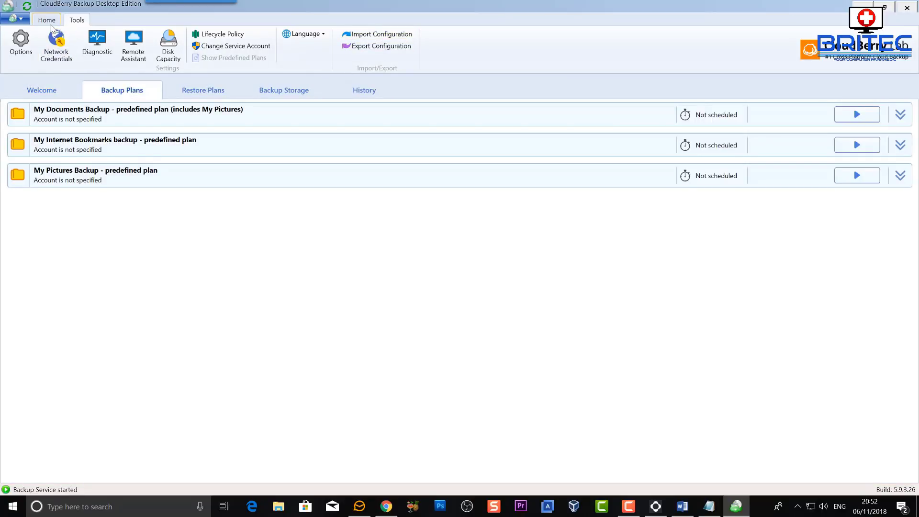
{"action": "left_click", "coordinate": [48, 20]}
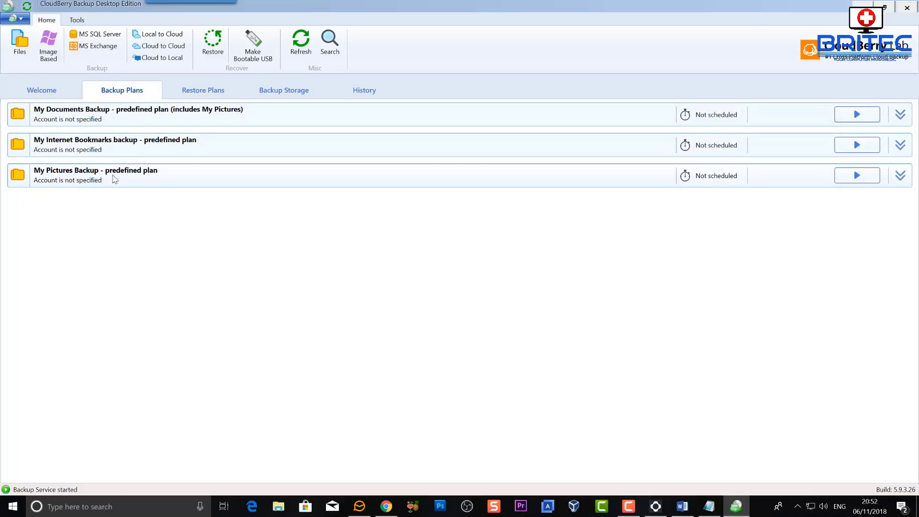
{"action": "left_click", "coordinate": [193, 92]}
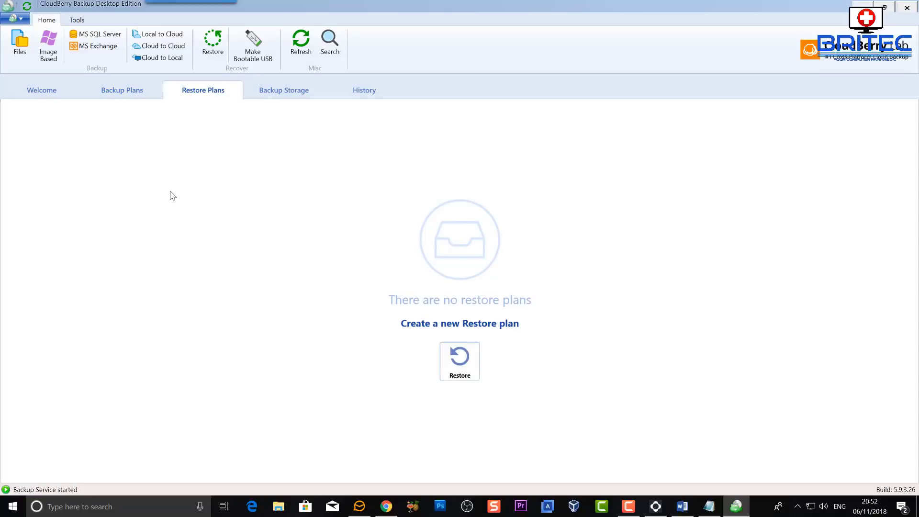
{"action": "left_click", "coordinate": [283, 91]}
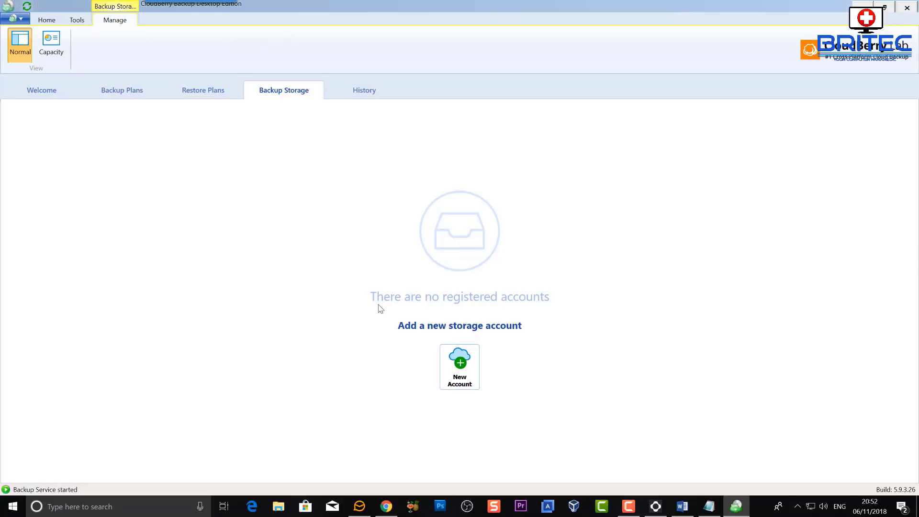
{"action": "left_click", "coordinate": [351, 95]}
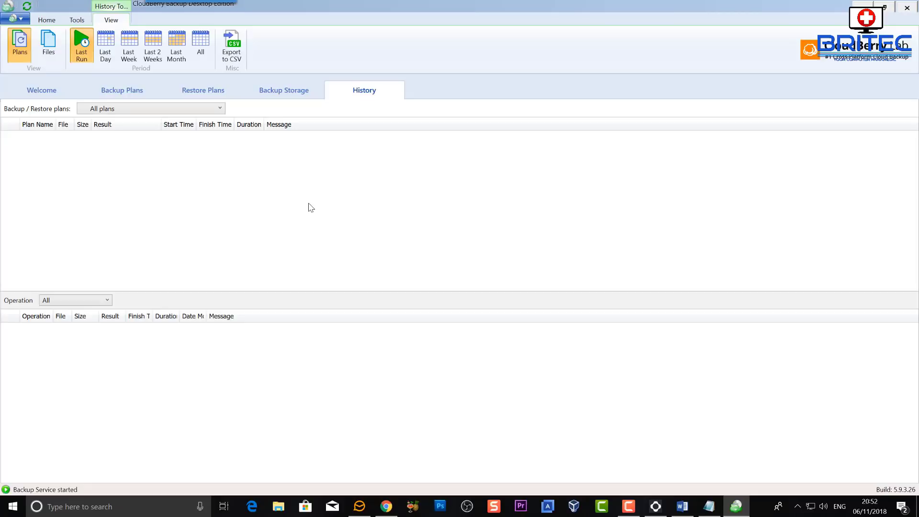
Begin a new Amazon S3 storage account, keeping Amazon S3 as the account type
{"action": "left_click", "coordinate": [287, 95]}
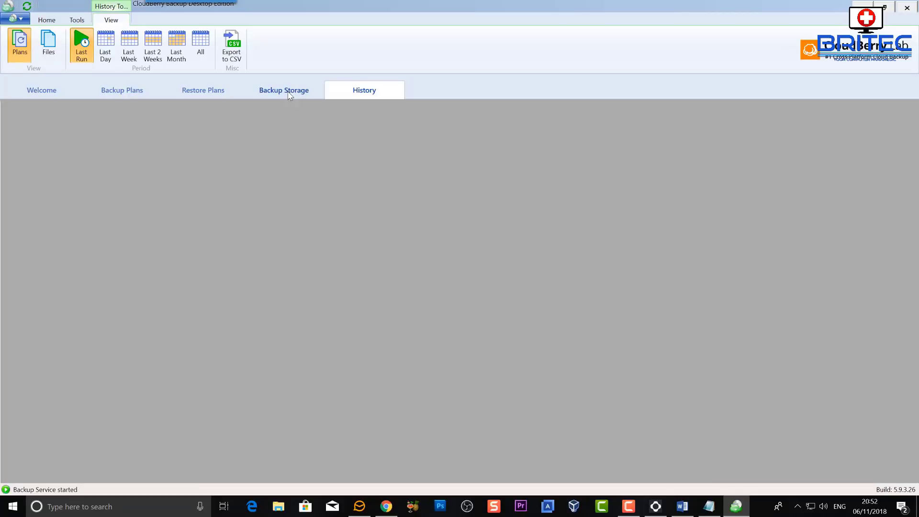
{"action": "left_click", "coordinate": [20, 20]}
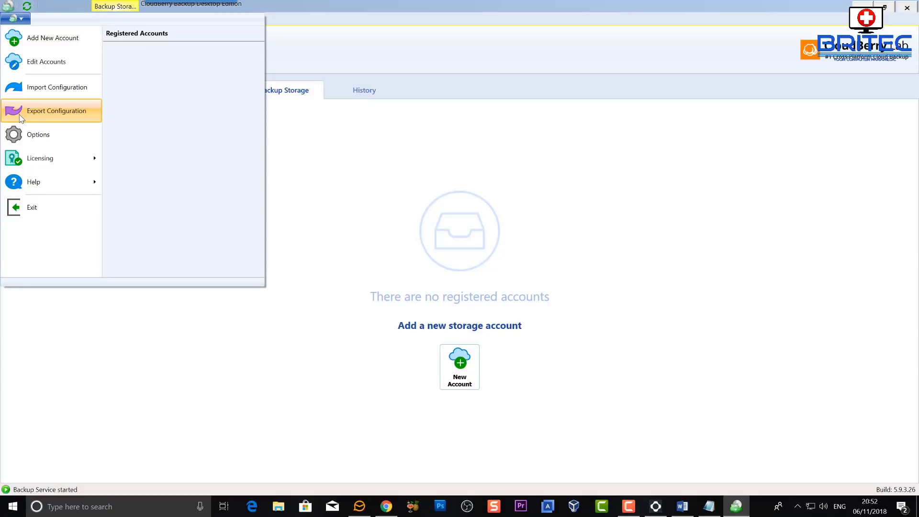
{"action": "left_click", "coordinate": [16, 42]}
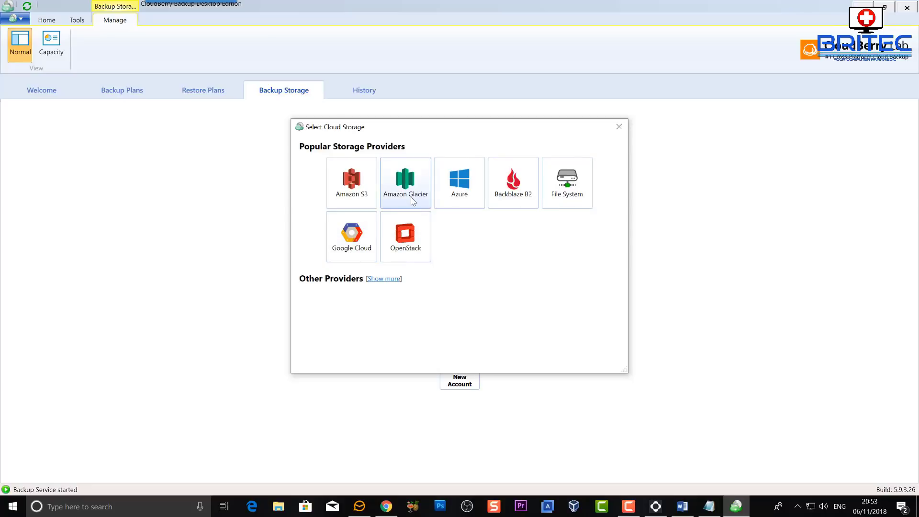
{"action": "left_click", "coordinate": [348, 185]}
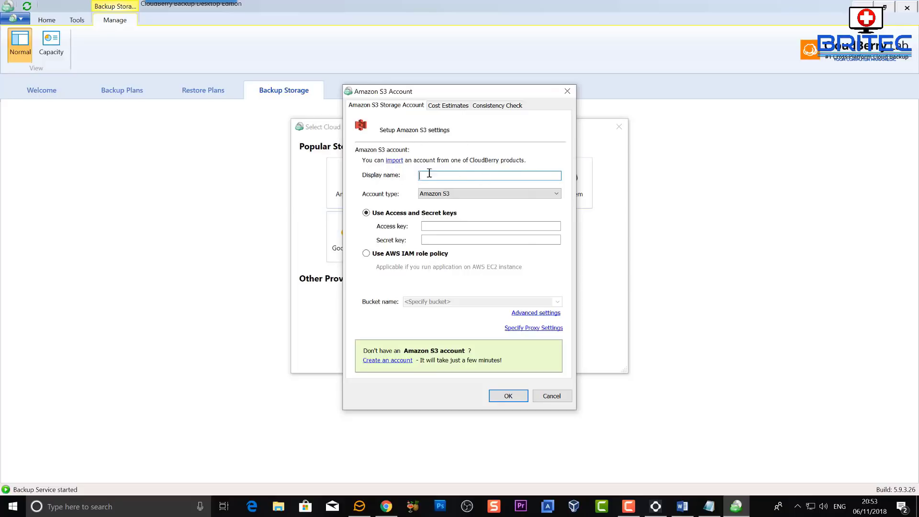
{"action": "left_click", "coordinate": [557, 194]}
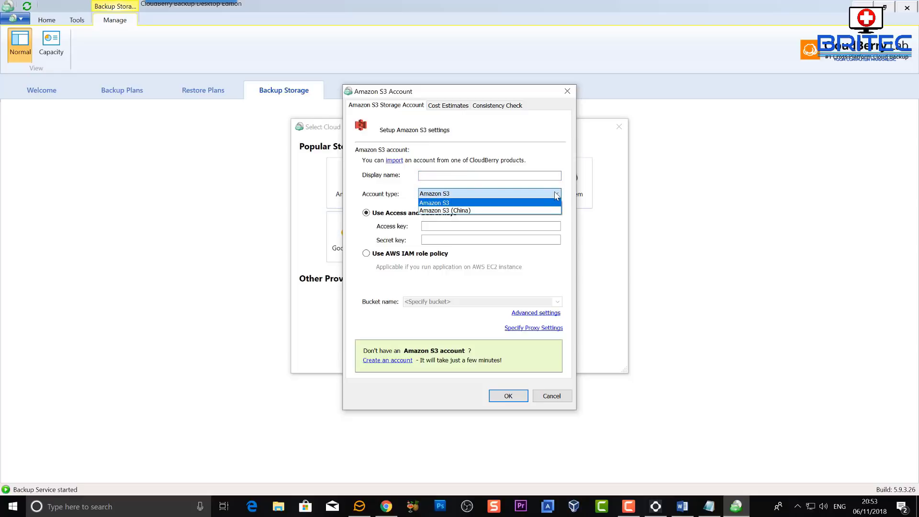
{"action": "left_click", "coordinate": [556, 194]}
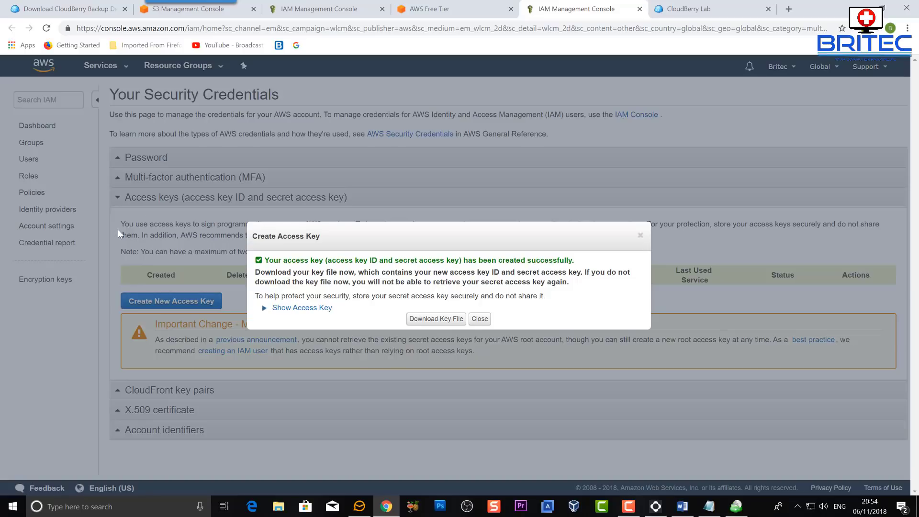
Switch to Chrome and review the AWS Free Tier storage offers, the IAM users page and the S3 console
{"action": "left_click", "coordinate": [425, 11]}
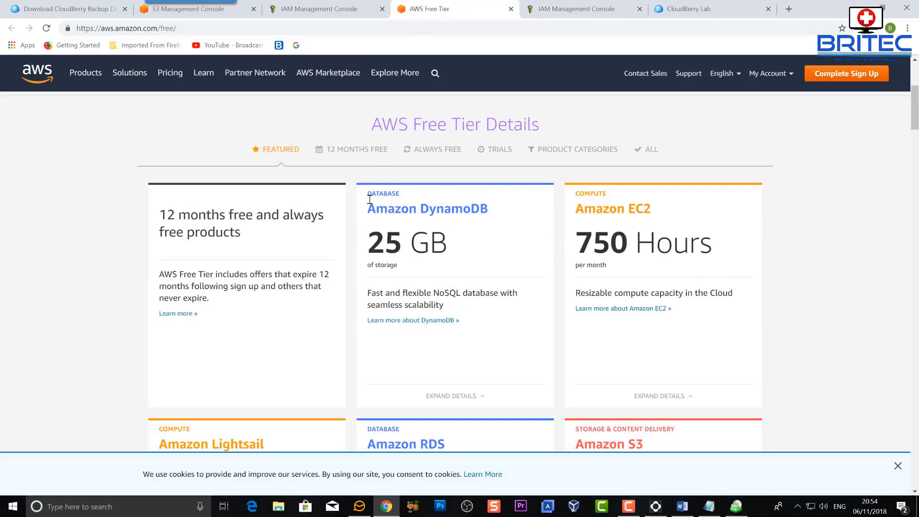
{"action": "scroll", "coordinate": [530, 310], "scroll_direction": "down", "scroll_amount": 5}
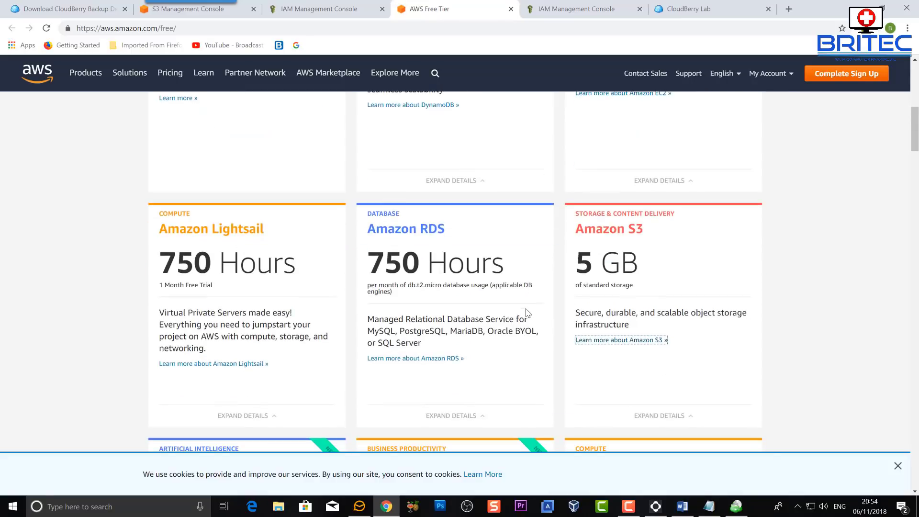
{"action": "scroll", "coordinate": [513, 315], "scroll_direction": "up", "scroll_amount": 6}
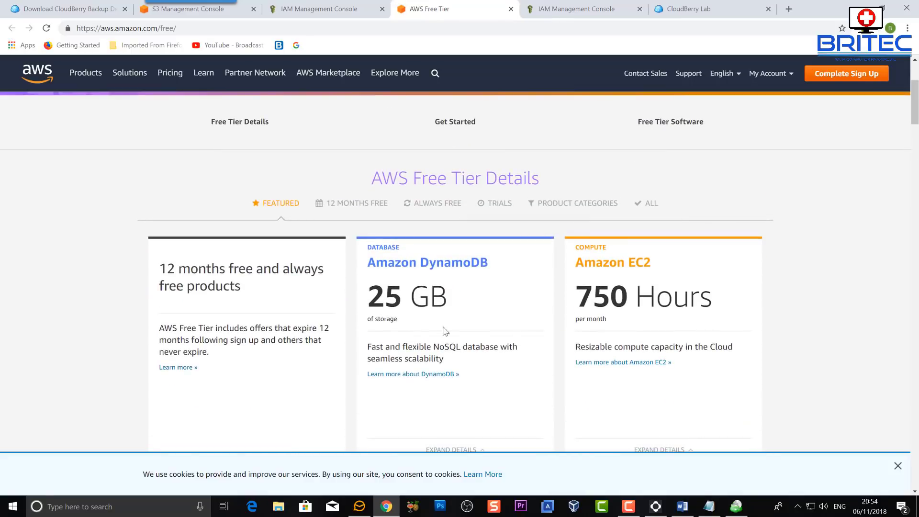
{"action": "left_click", "coordinate": [314, 10]}
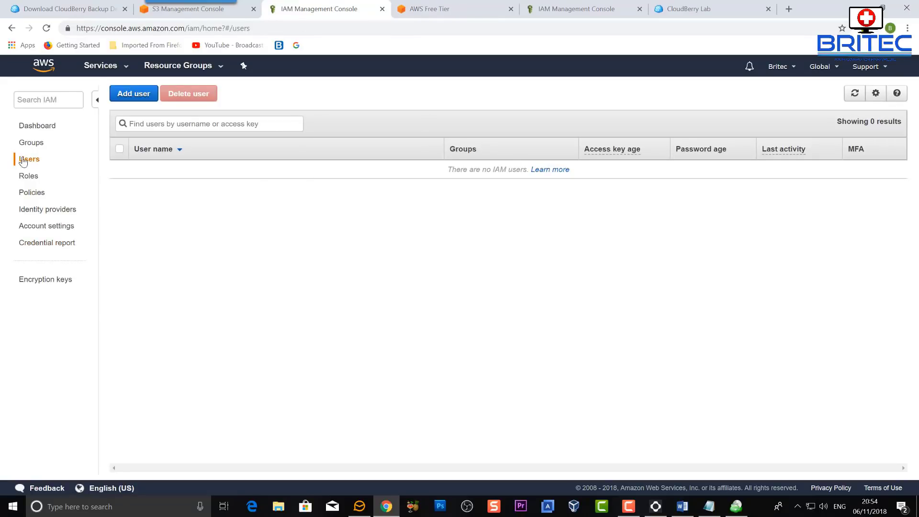
{"action": "mouse_move", "coordinate": [612, 147]}
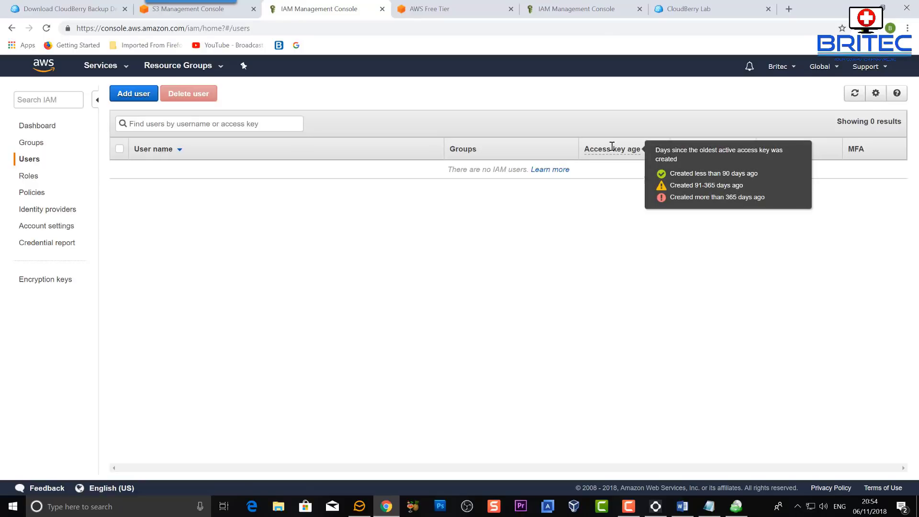
{"action": "left_click", "coordinate": [187, 15]}
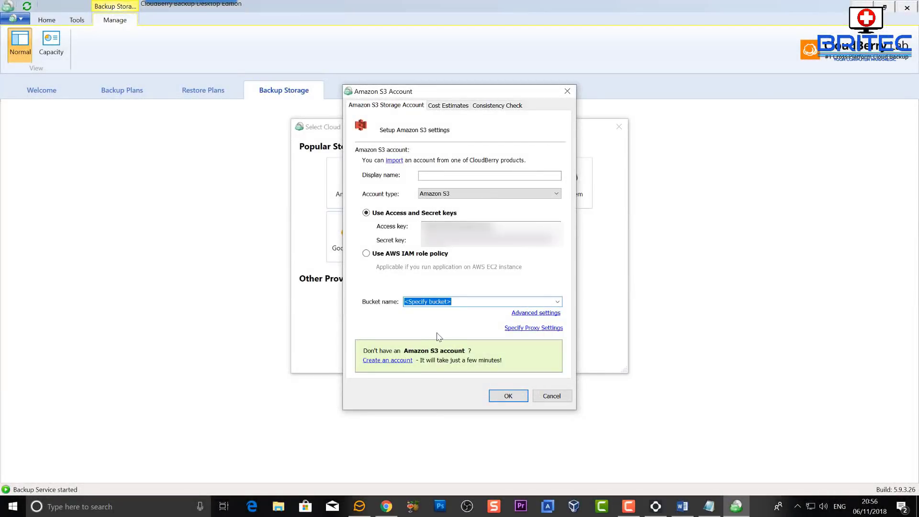
Name the Amazon S3 account Britec and create a new bucket for it with the generated name in EU (London)
{"action": "left_click", "coordinate": [422, 175]}
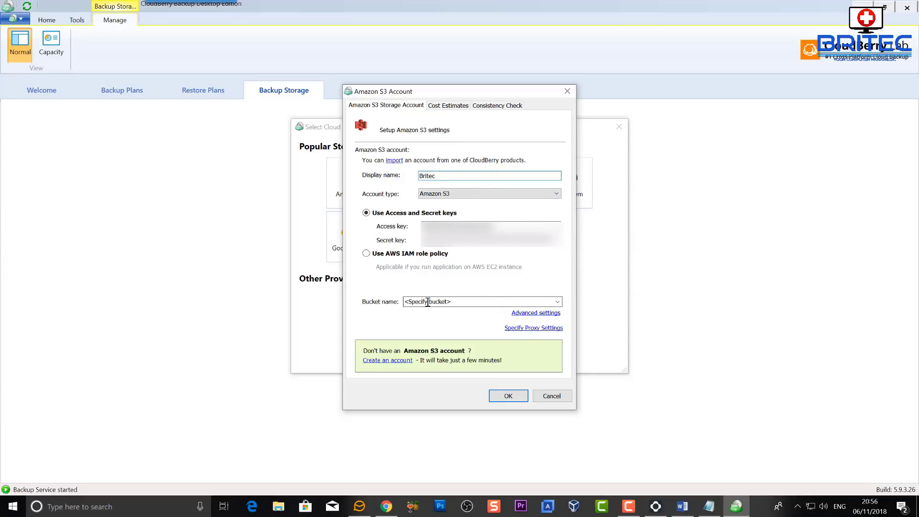
{"action": "left_click", "coordinate": [556, 301]}
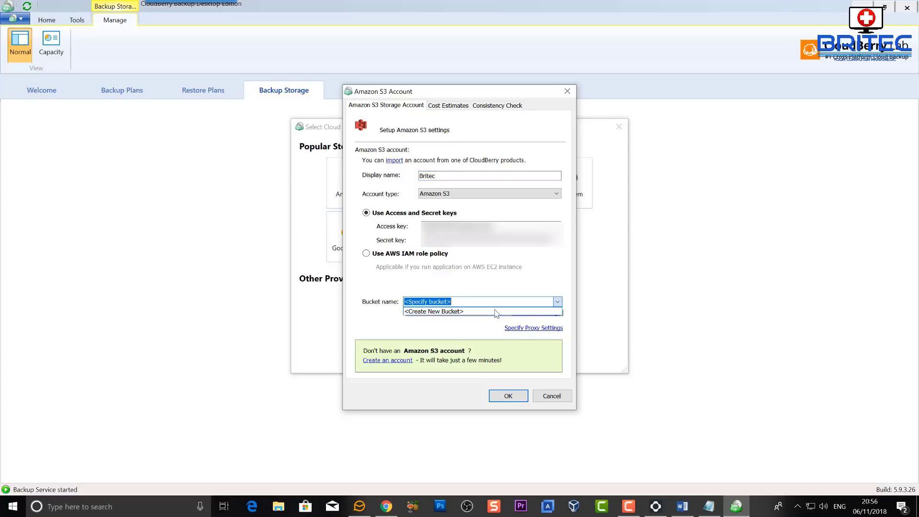
{"action": "left_click", "coordinate": [495, 312]}
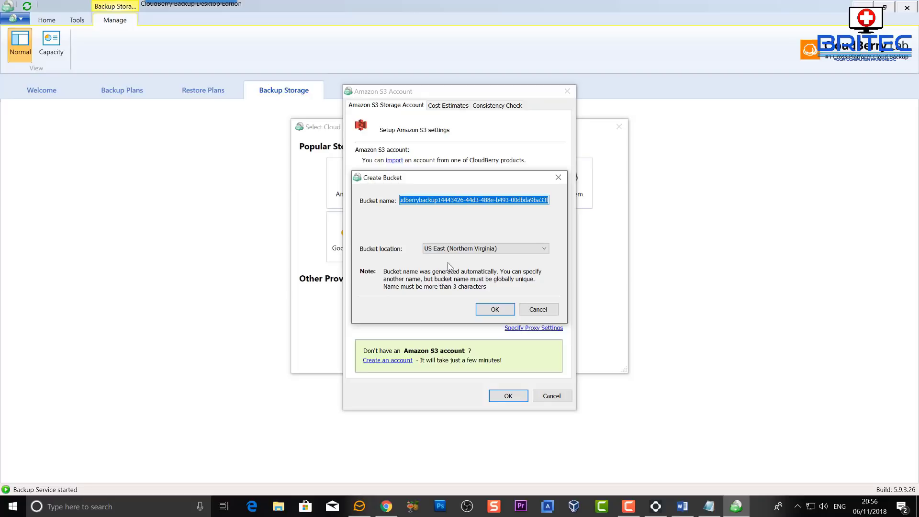
{"action": "left_click_drag", "start_coordinate": [454, 199], "coordinate": [576, 203]}
{"action": "left_click", "coordinate": [524, 248]}
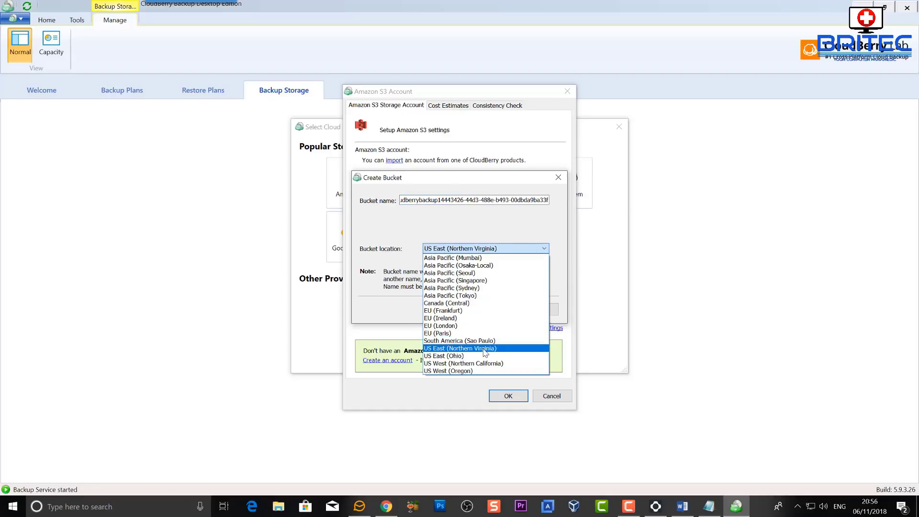
{"action": "left_click", "coordinate": [462, 326]}
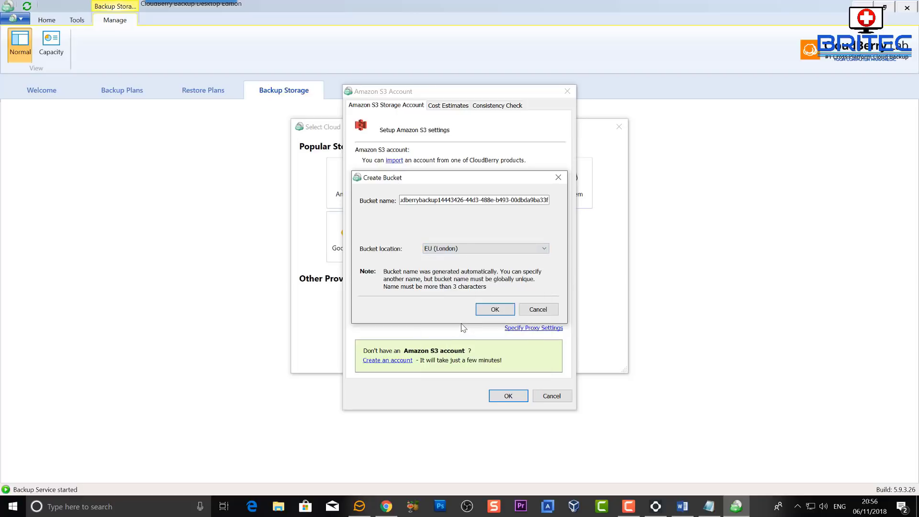
{"action": "key", "text": "Return"}
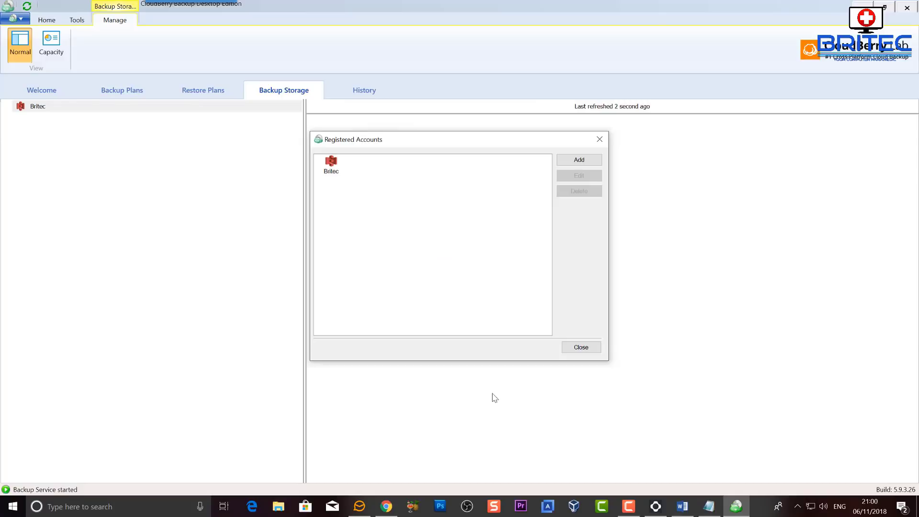
Review the registered Britec account, the available cloud storage providers and the account's entry in the backup storage view
{"action": "left_click", "coordinate": [328, 164]}
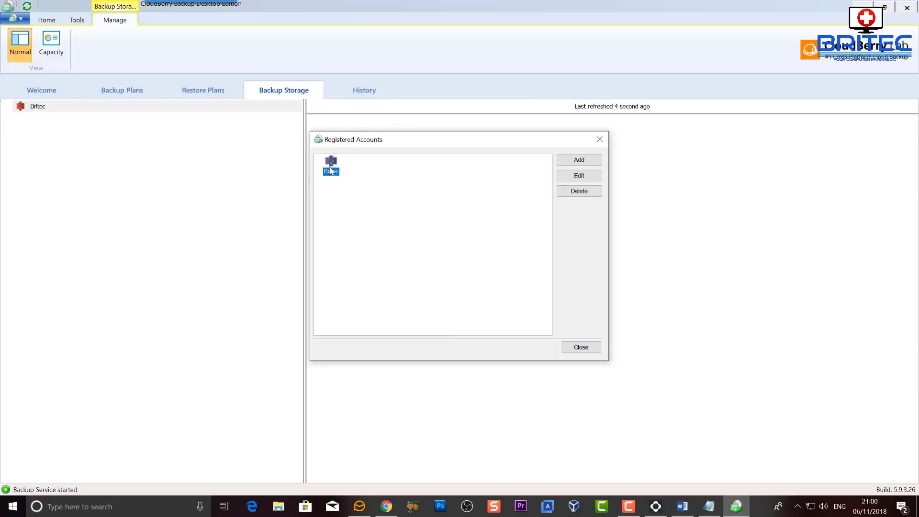
{"action": "left_click", "coordinate": [575, 159]}
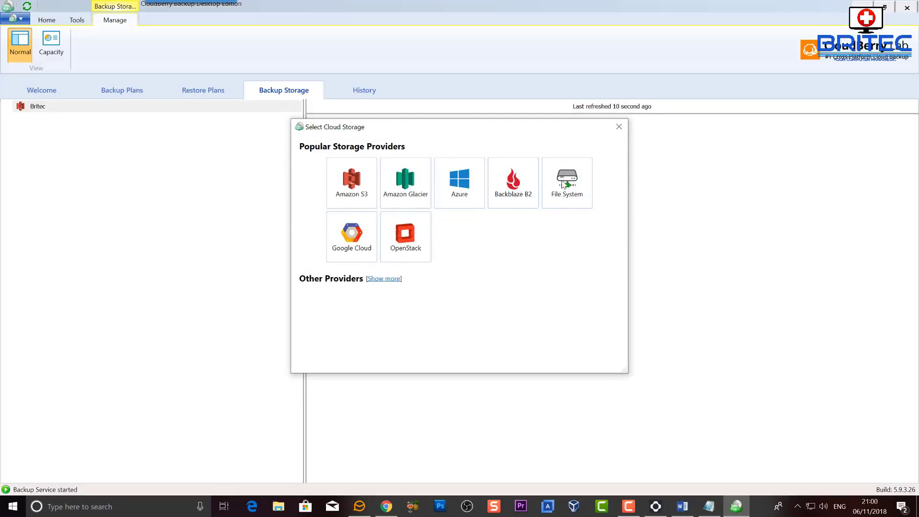
{"action": "left_click", "coordinate": [620, 129]}
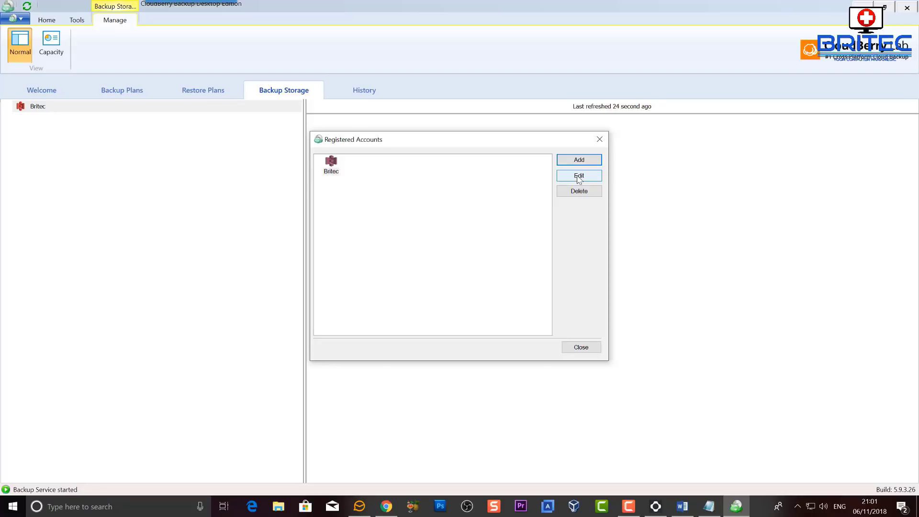
{"action": "left_click", "coordinate": [581, 347]}
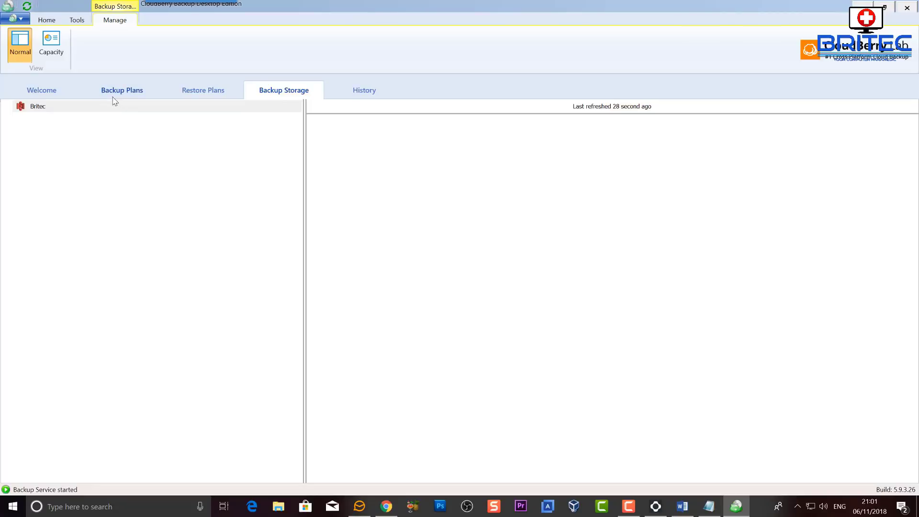
{"action": "left_click", "coordinate": [45, 106]}
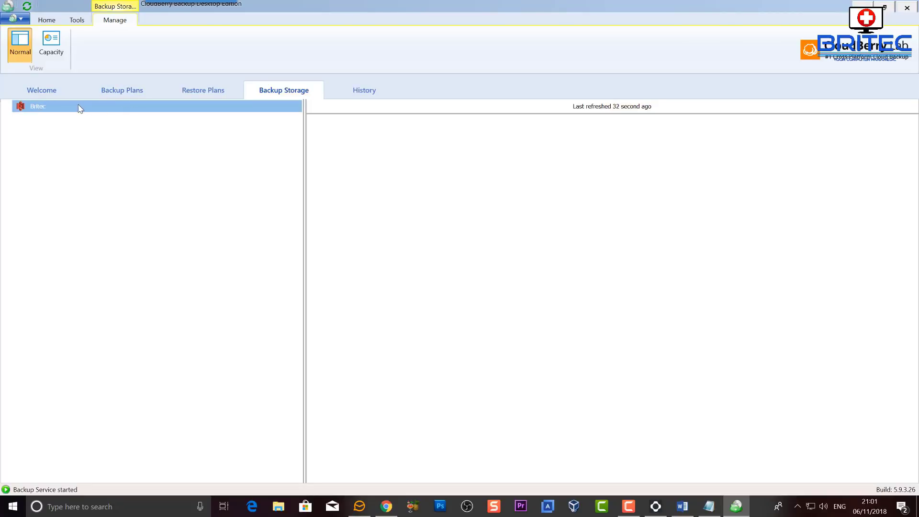
Begin a local or cloud file backup plan on the Britec storage, keeping the default plan name and Advanced Mode
{"action": "left_click", "coordinate": [118, 93]}
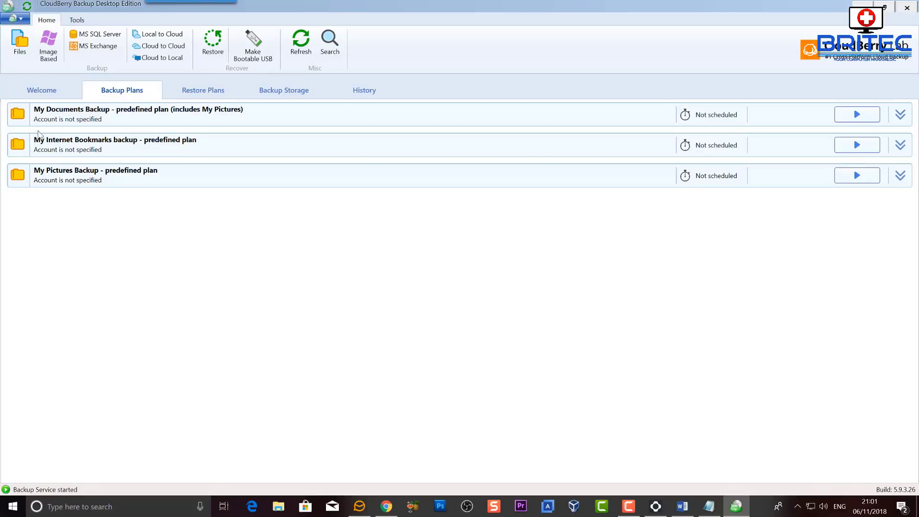
{"action": "left_click", "coordinate": [21, 45]}
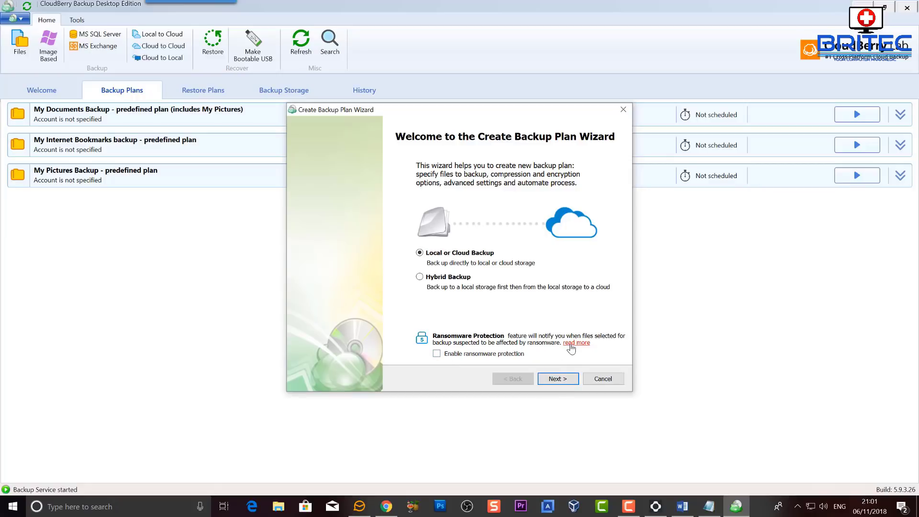
{"action": "left_click", "coordinate": [555, 379]}
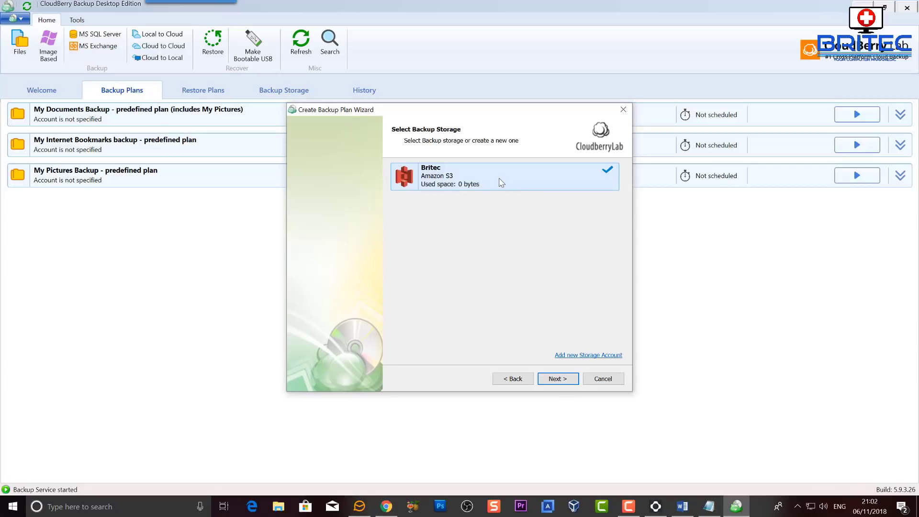
{"action": "left_click", "coordinate": [557, 379]}
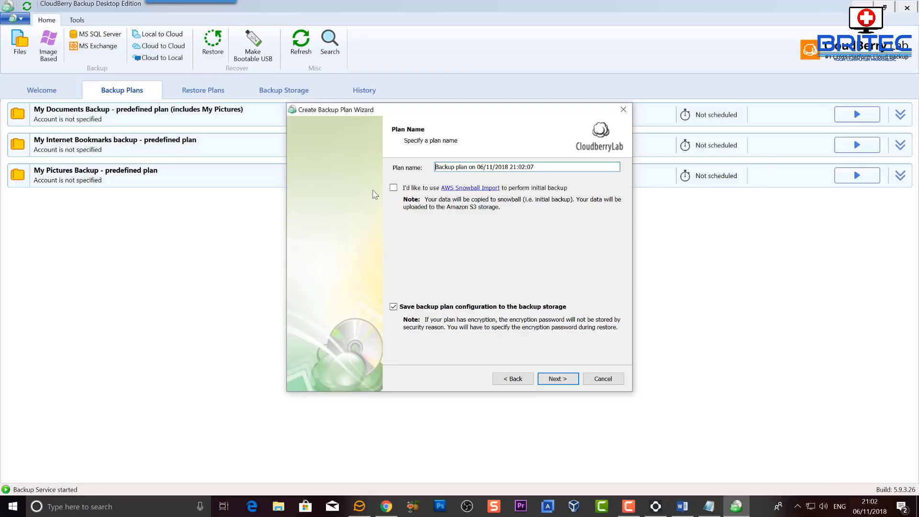
{"action": "left_click", "coordinate": [558, 380]}
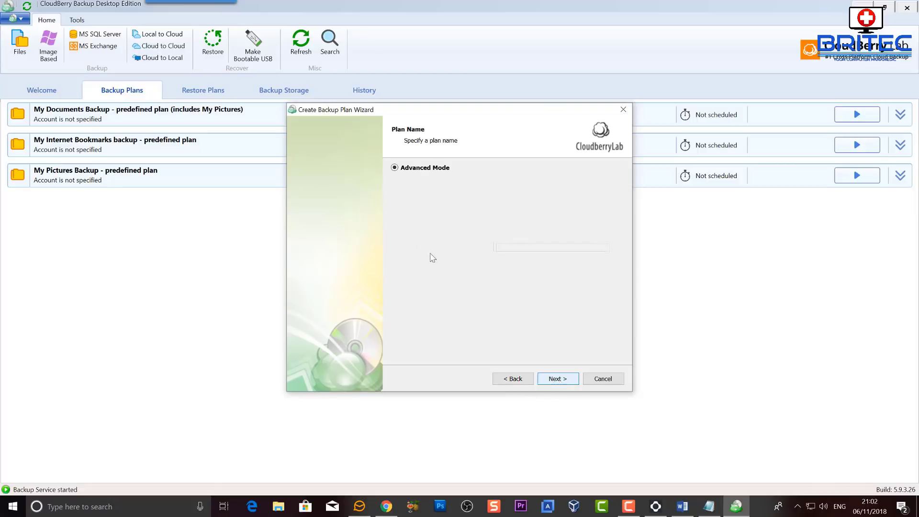
{"action": "left_click", "coordinate": [563, 380]}
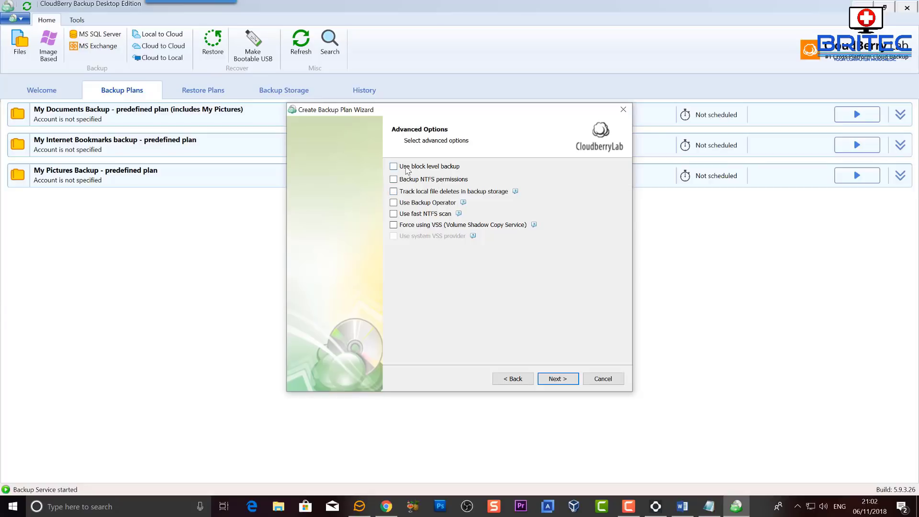
Try the block level backup option, then continue to the backup source with all advanced options disabled
{"action": "left_click", "coordinate": [395, 167]}
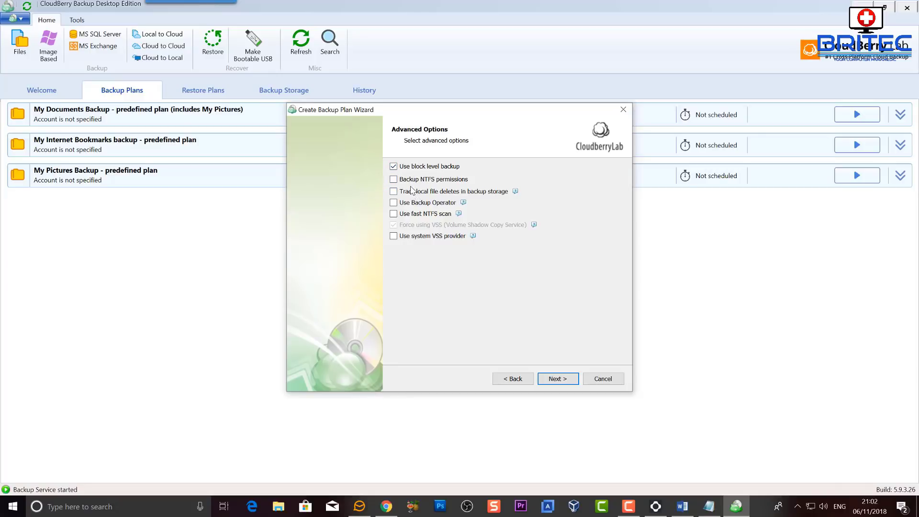
{"action": "left_click", "coordinate": [395, 167]}
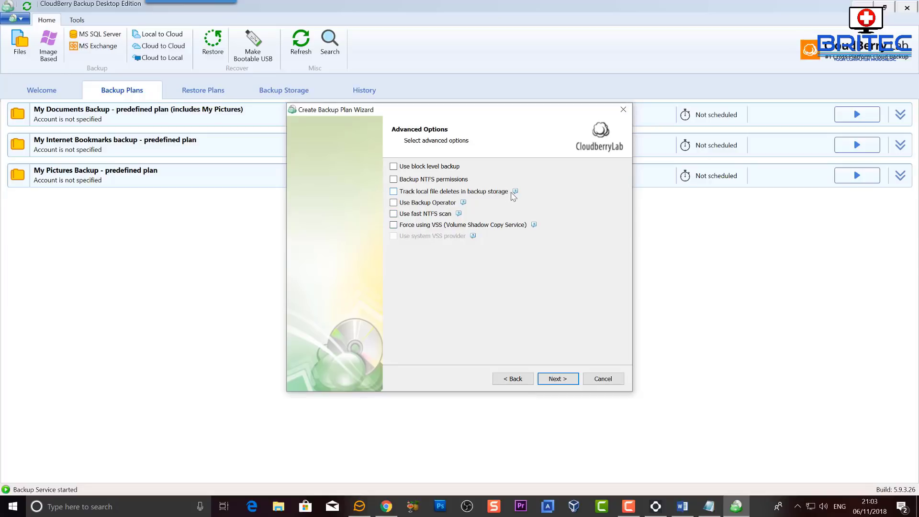
{"action": "mouse_move", "coordinate": [516, 193]}
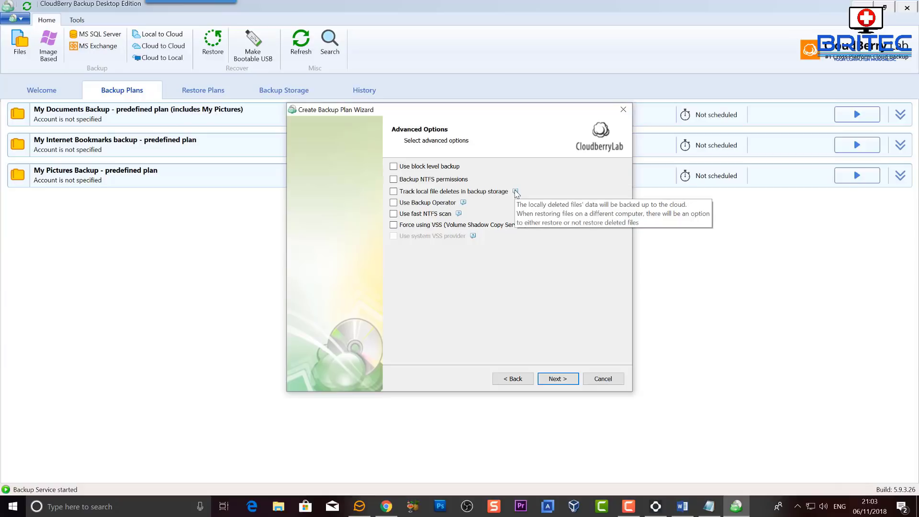
{"action": "left_click", "coordinate": [553, 378]}
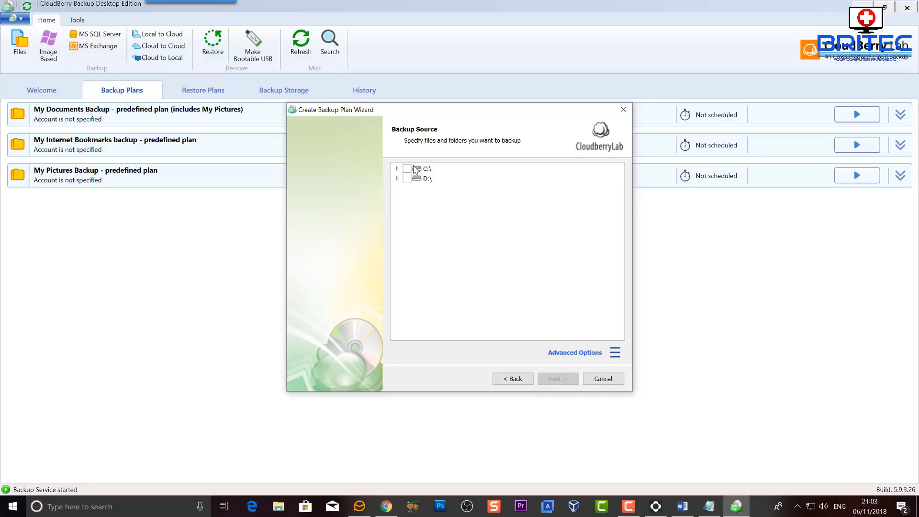
{"action": "left_click", "coordinate": [615, 355]}
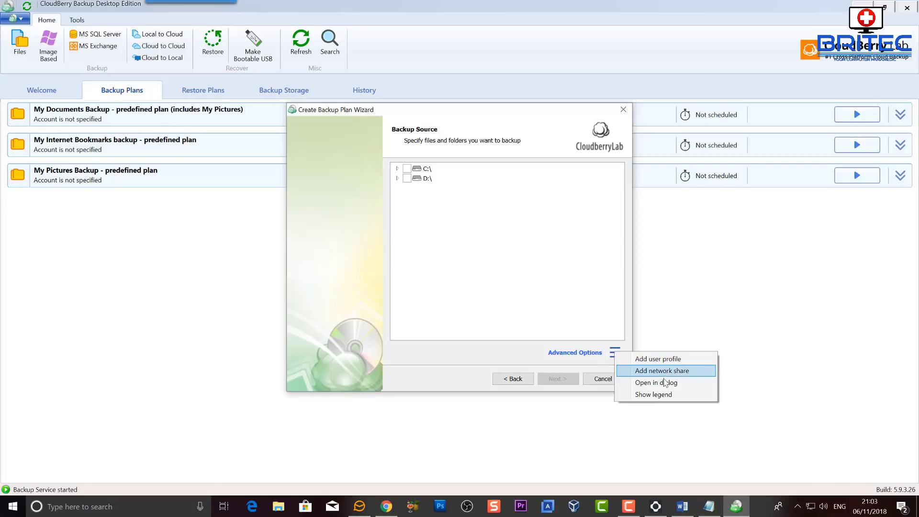
{"action": "left_click", "coordinate": [521, 282]}
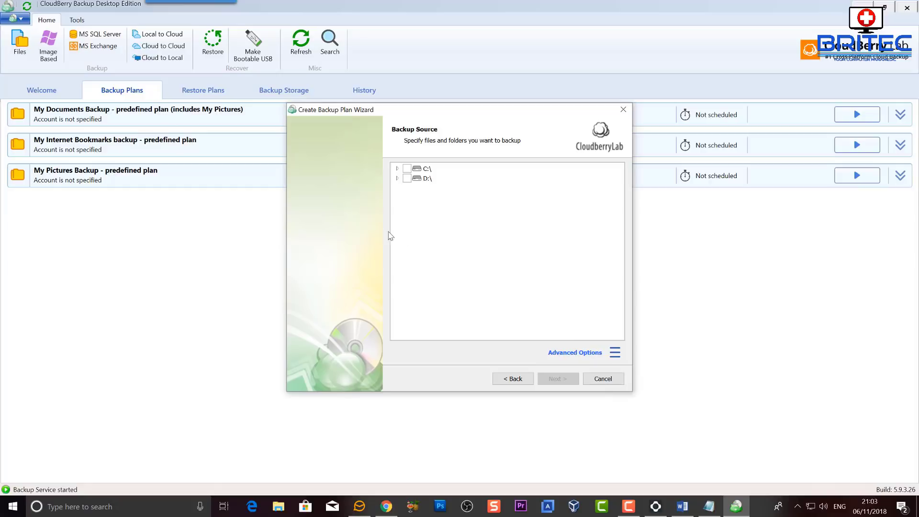
{"action": "left_click", "coordinate": [407, 179]}
{"action": "left_click", "coordinate": [407, 179]}
{"action": "left_click", "coordinate": [406, 169]}
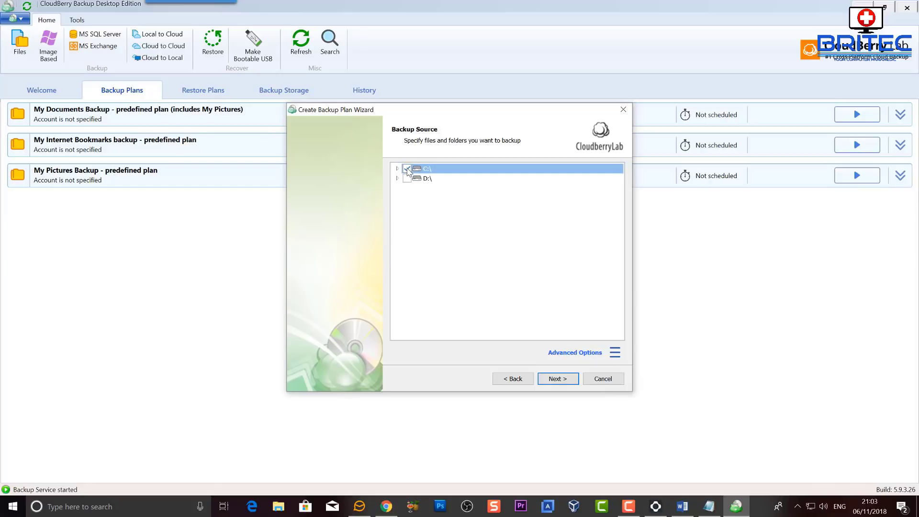
{"action": "left_click", "coordinate": [406, 169]}
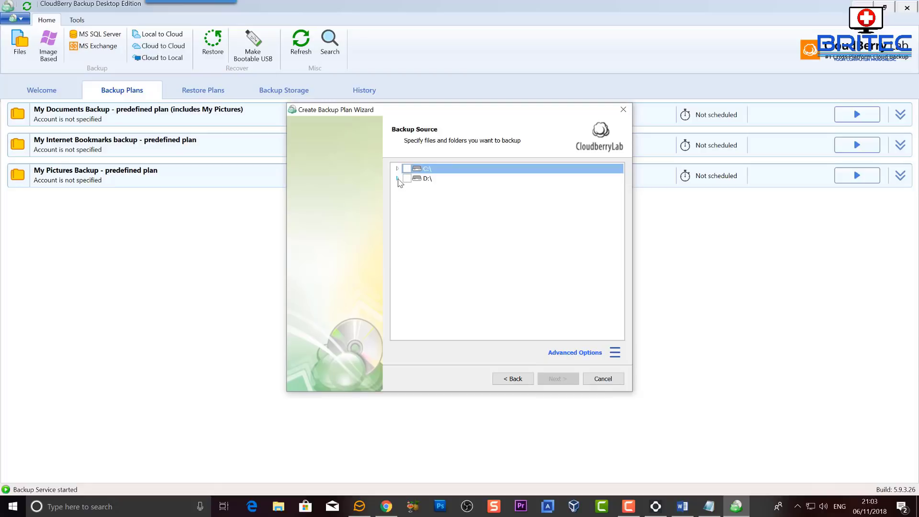
Choose the Amazon Backup folder on drive D: as the plan's only backup source
{"action": "left_click", "coordinate": [397, 178]}
{"action": "left_click", "coordinate": [417, 217]}
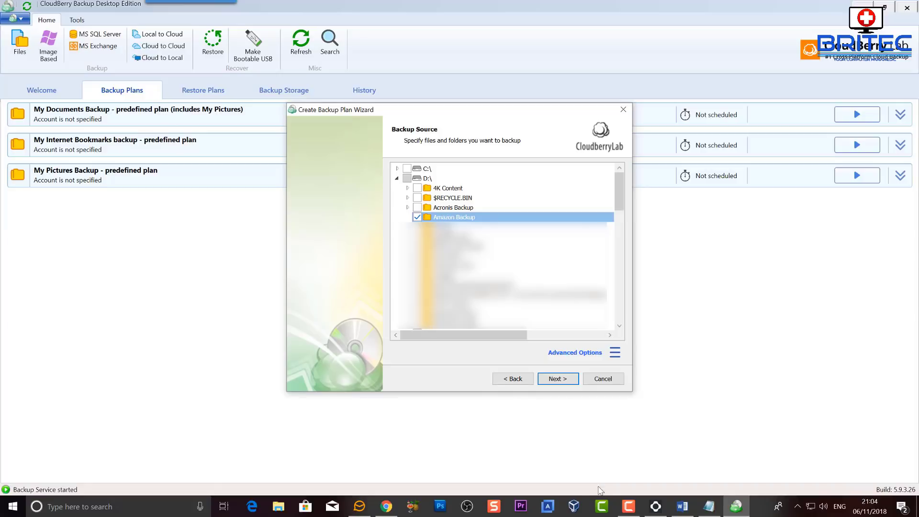
{"action": "left_click", "coordinate": [555, 378]}
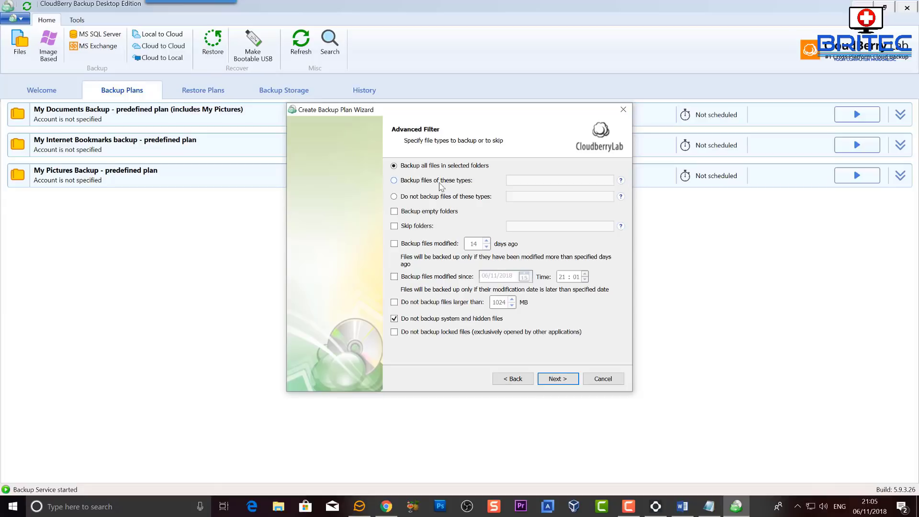
Set the filter to back up all files in the selected folders and continue to the compression and encryption options
{"action": "left_click", "coordinate": [393, 180]}
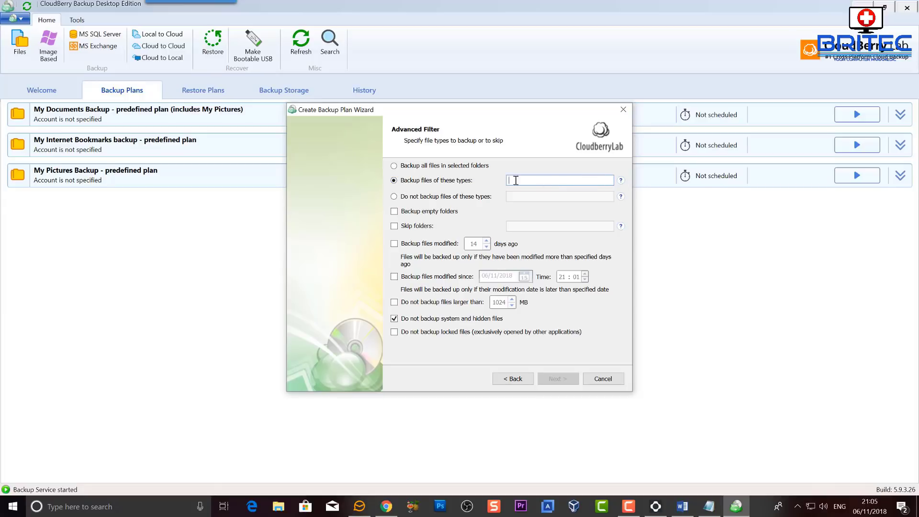
{"action": "left_click", "coordinate": [394, 166]}
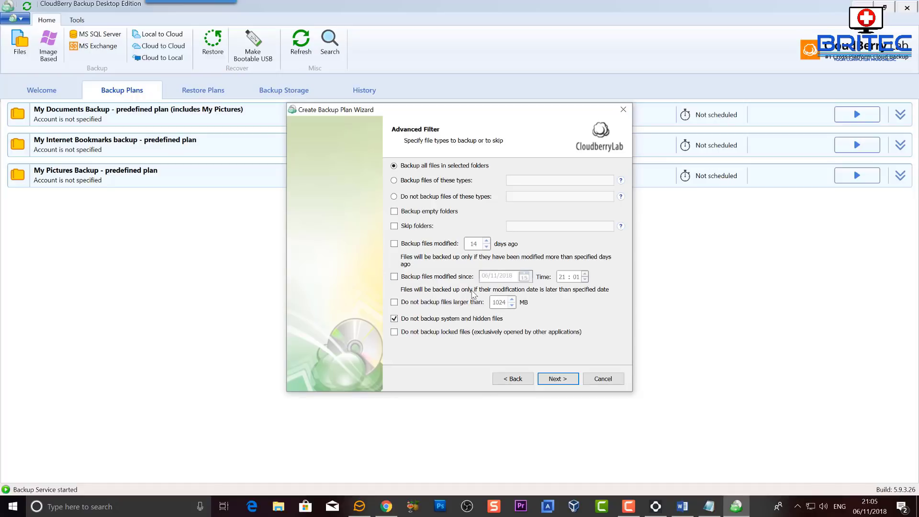
{"action": "left_click", "coordinate": [556, 379]}
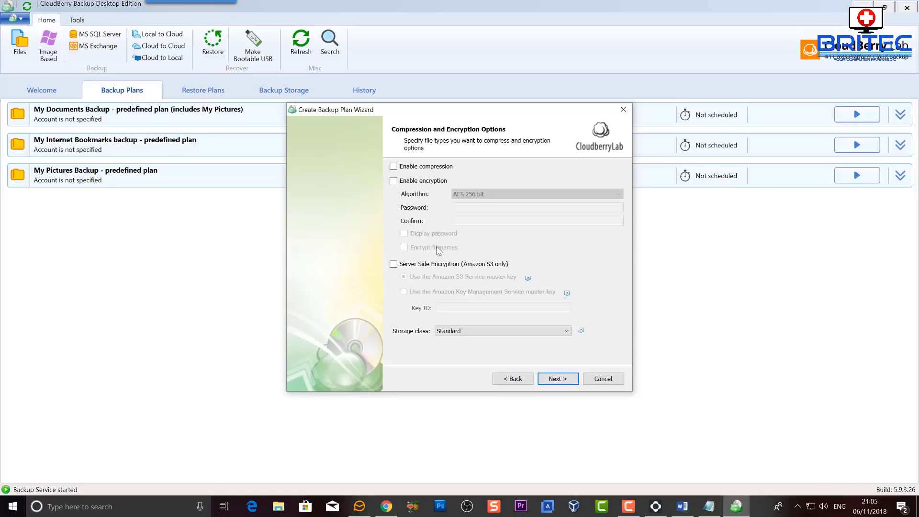
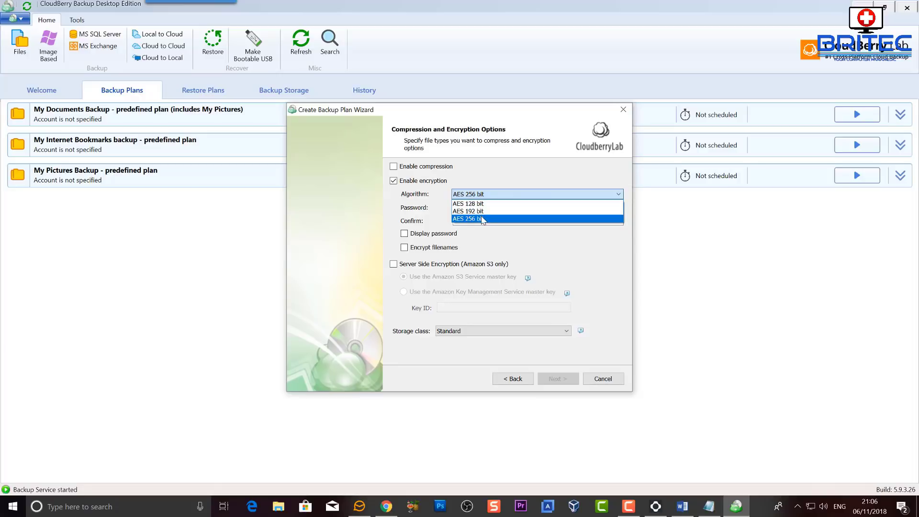
Encrypt the backup with AES 256 bit, enter and confirm the encryption password, and enable filename encryption
{"action": "left_click", "coordinate": [481, 217]}
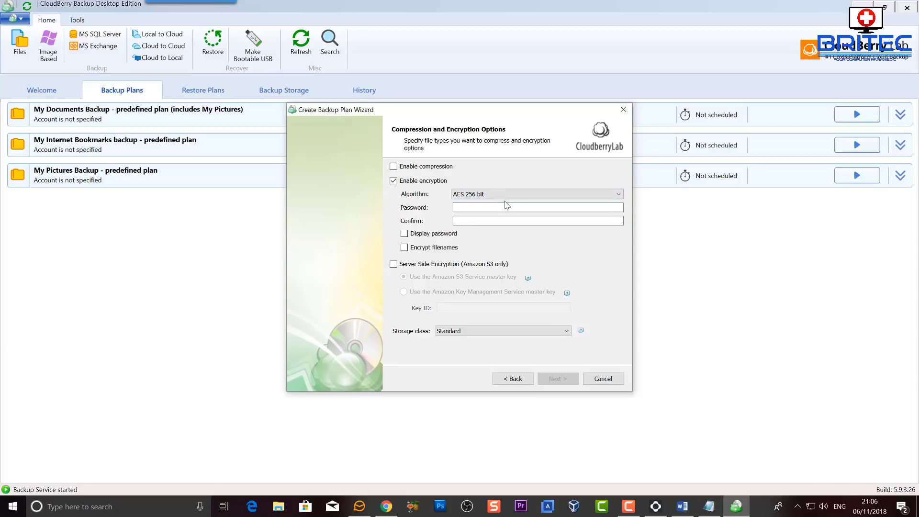
{"action": "left_click", "coordinate": [475, 206]}
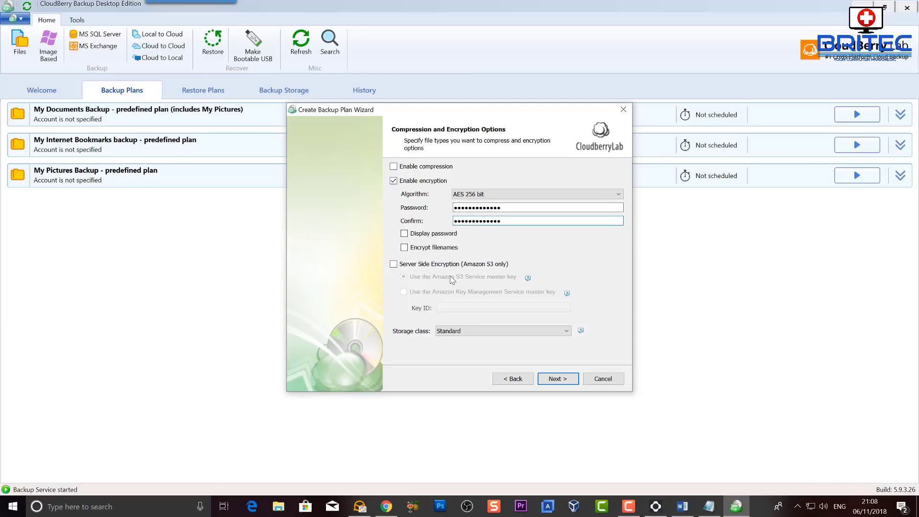
{"action": "left_click", "coordinate": [405, 248]}
{"action": "left_click", "coordinate": [628, 506]}
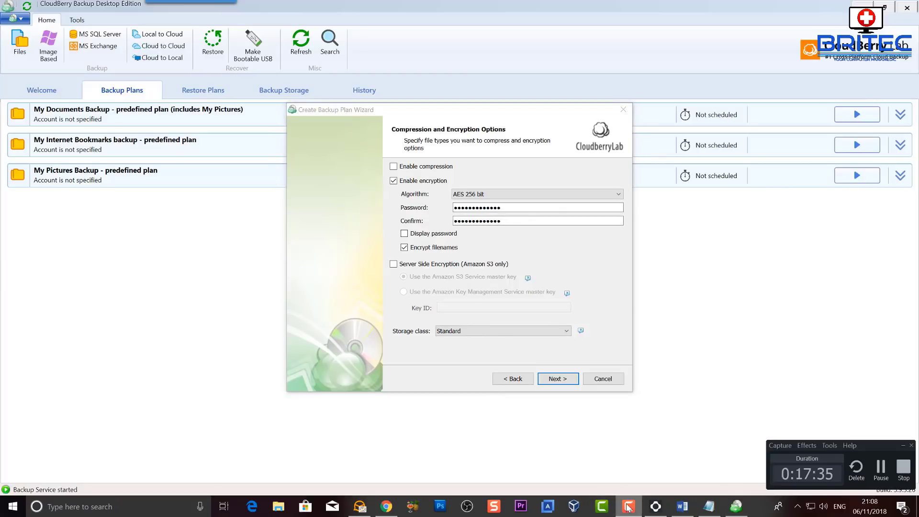
{"action": "left_click", "coordinate": [628, 506]}
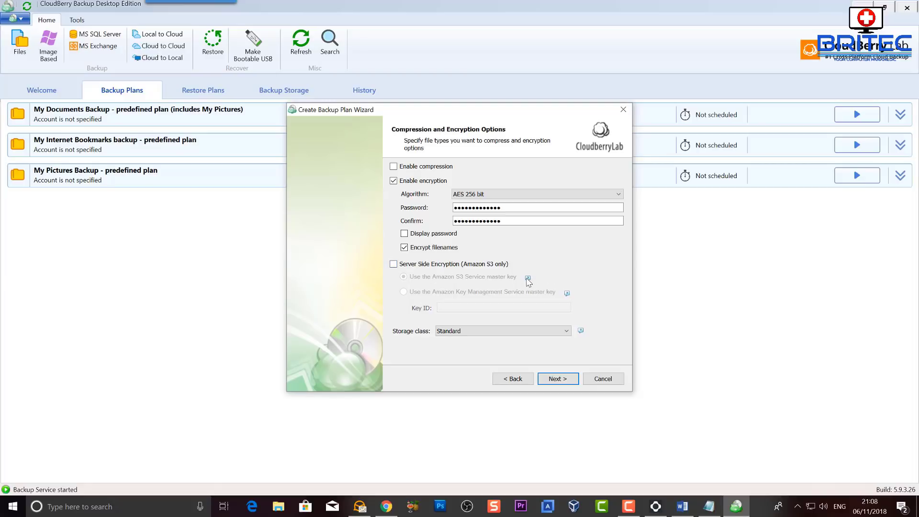
Keep the storage class at Standard without server-side encryption and continue to the retention policy
{"action": "mouse_move", "coordinate": [529, 281]}
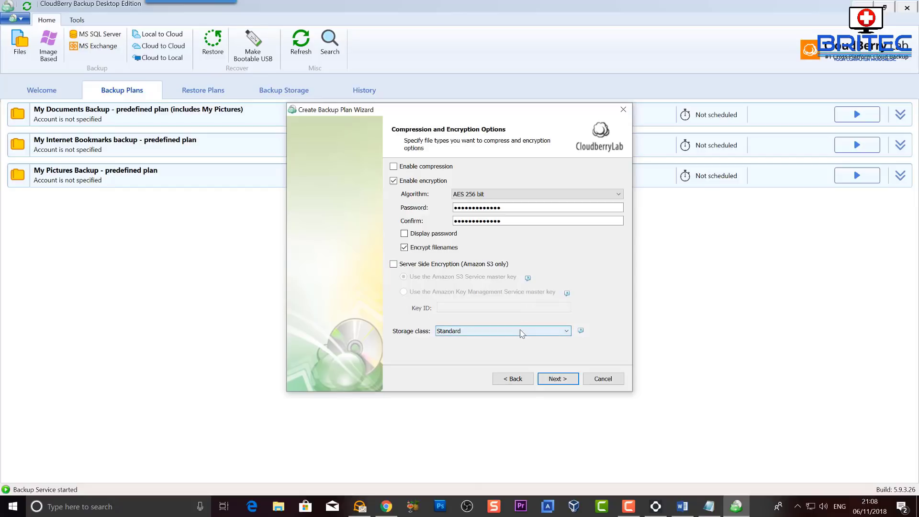
{"action": "left_click", "coordinate": [521, 334]}
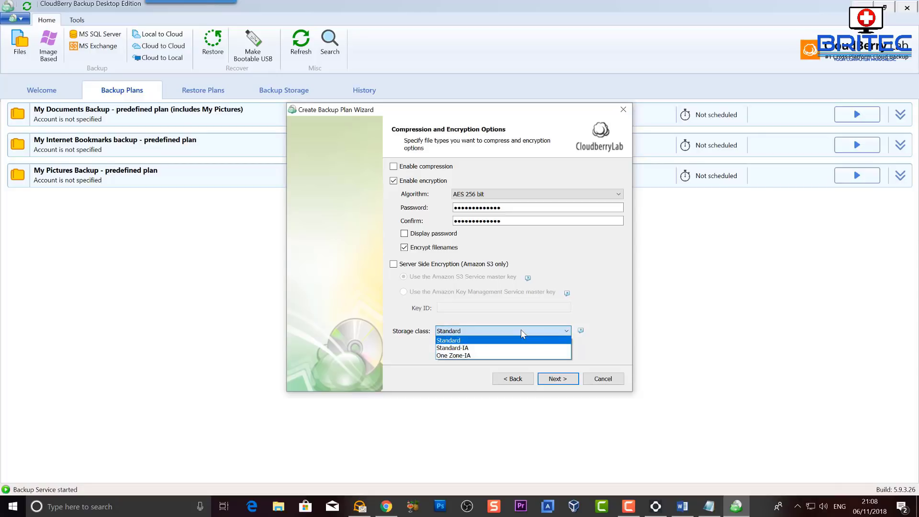
{"action": "left_click", "coordinate": [520, 331]}
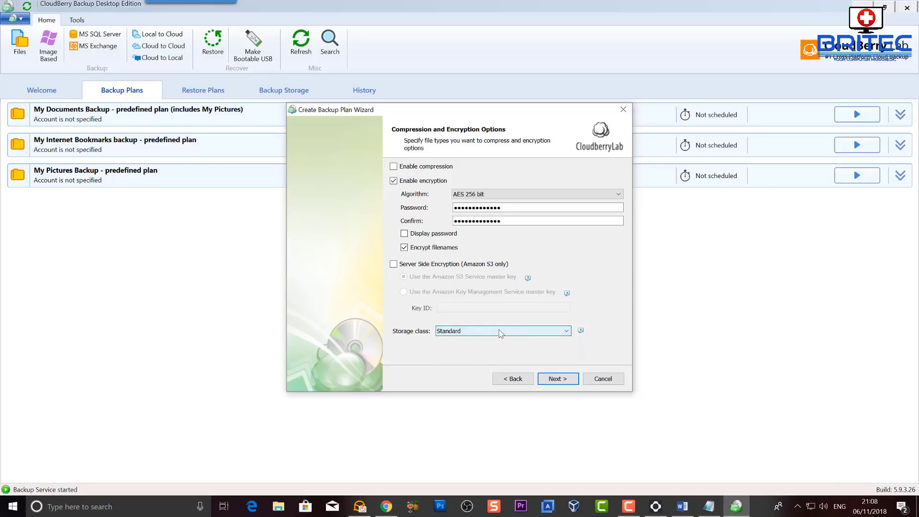
{"action": "left_click", "coordinate": [559, 380]}
{"action": "left_click", "coordinate": [559, 379]}
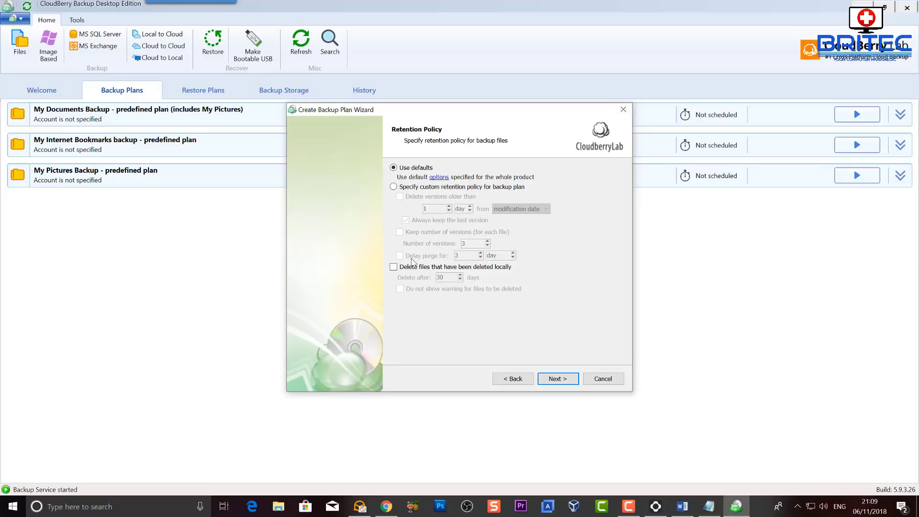
Try a custom retention policy with the options for keeping a number of versions and deleting locally deleted files
{"action": "left_click", "coordinate": [393, 186]}
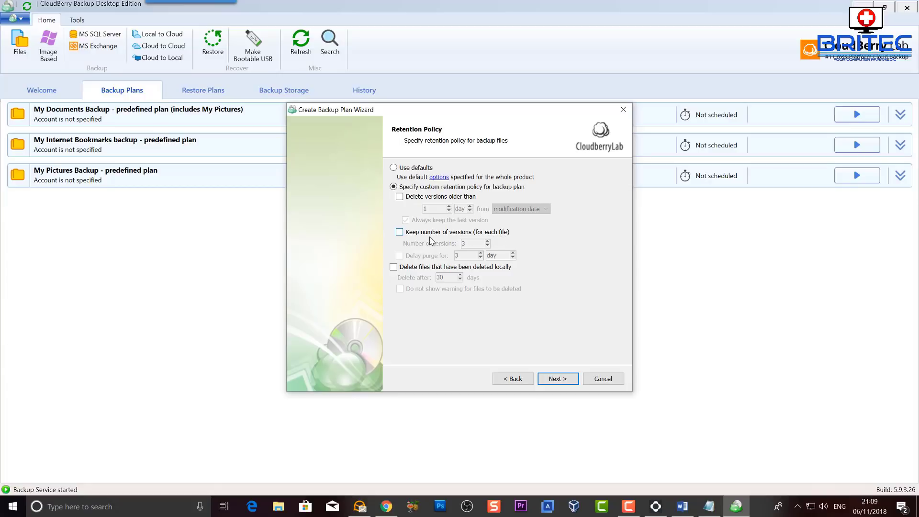
{"action": "left_click", "coordinate": [405, 233]}
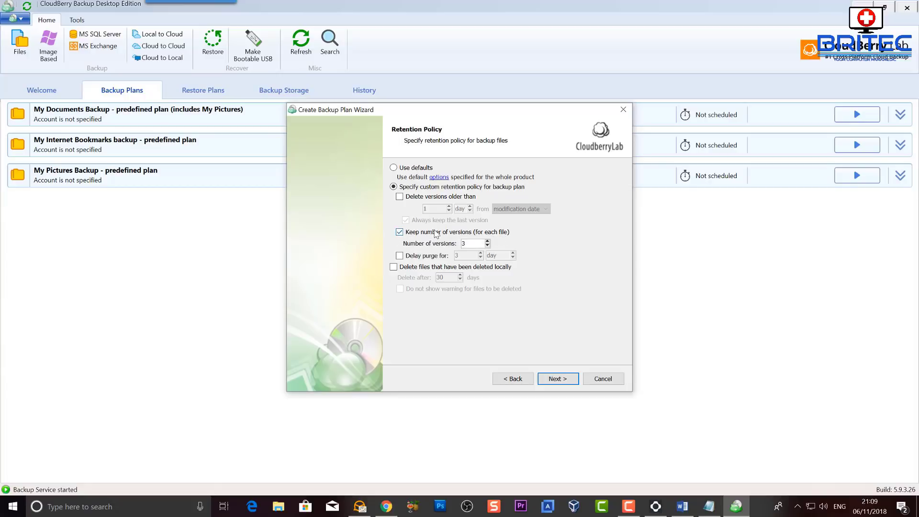
{"action": "left_click", "coordinate": [399, 233]}
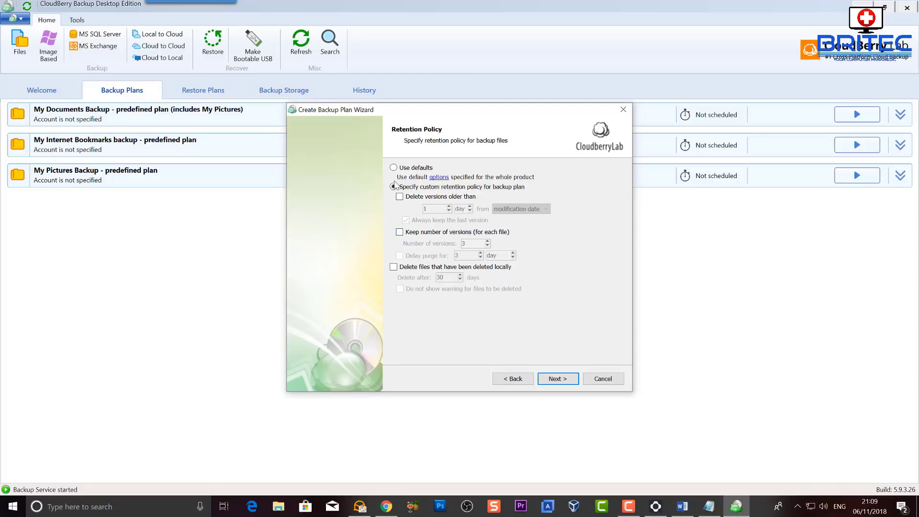
{"action": "left_click", "coordinate": [393, 266]}
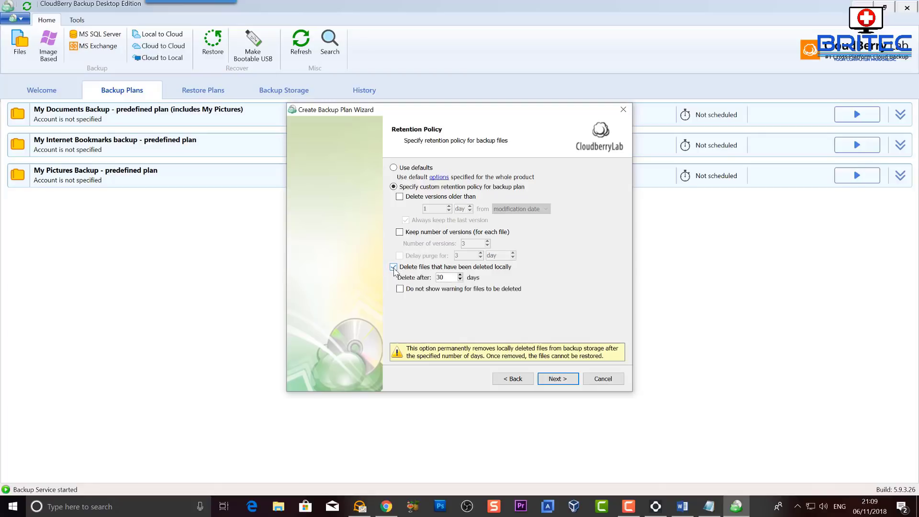
{"action": "left_click", "coordinate": [393, 267]}
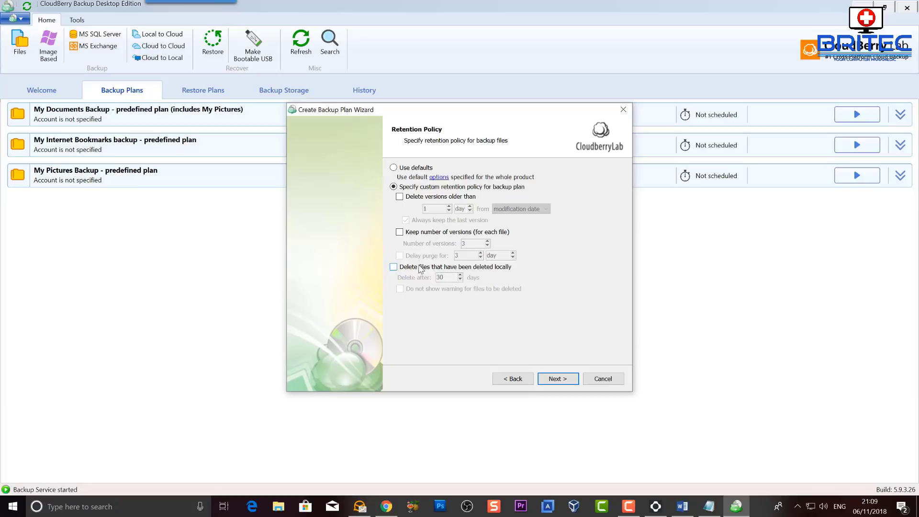
{"action": "left_click", "coordinate": [393, 267]}
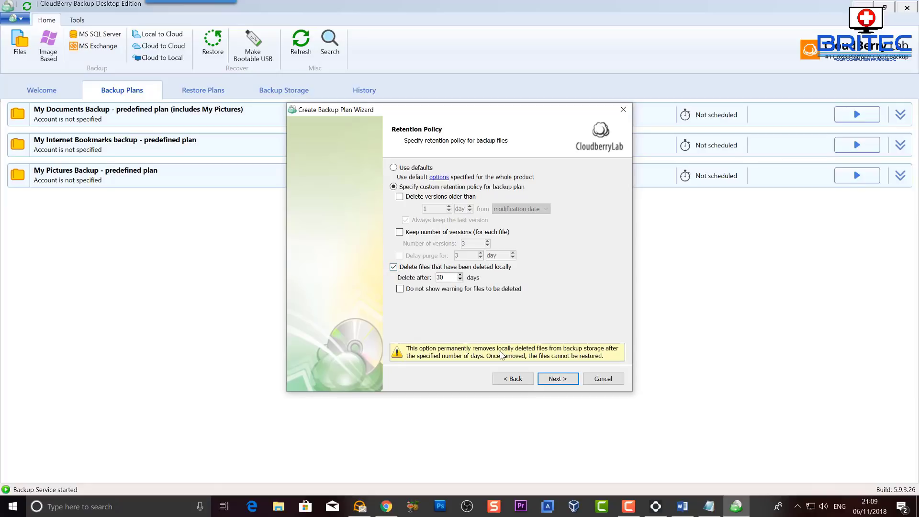
{"action": "left_click", "coordinate": [393, 267]}
Use the default retention policy for the plan and continue to the schedule options
{"action": "left_click", "coordinate": [393, 168]}
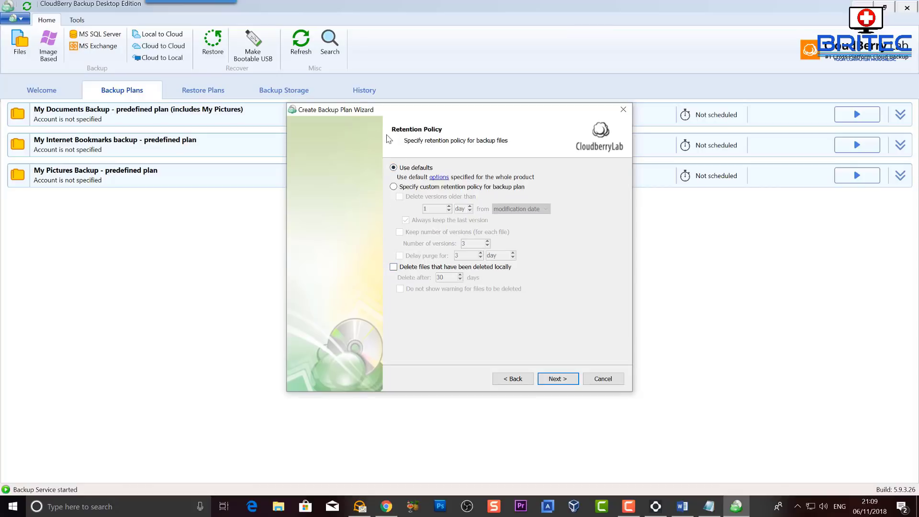
{"action": "left_click", "coordinate": [554, 379]}
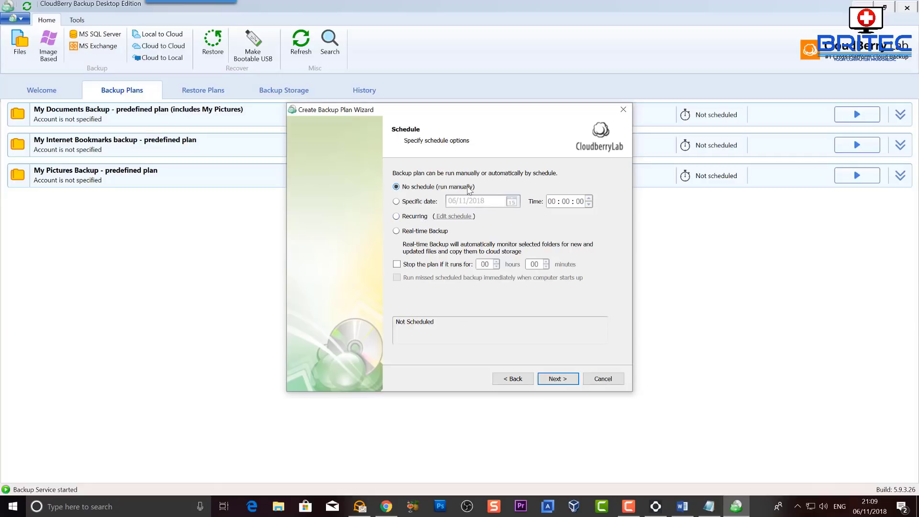
Try the specific date and recurring schedule options, checking the frequency types without applying them
{"action": "left_click", "coordinate": [396, 202]}
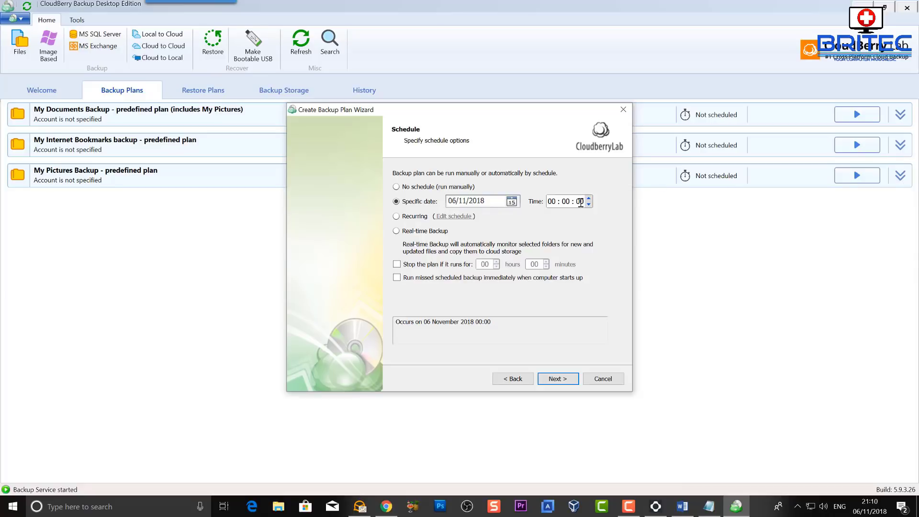
{"action": "left_click", "coordinate": [395, 217]}
{"action": "left_click", "coordinate": [429, 191]}
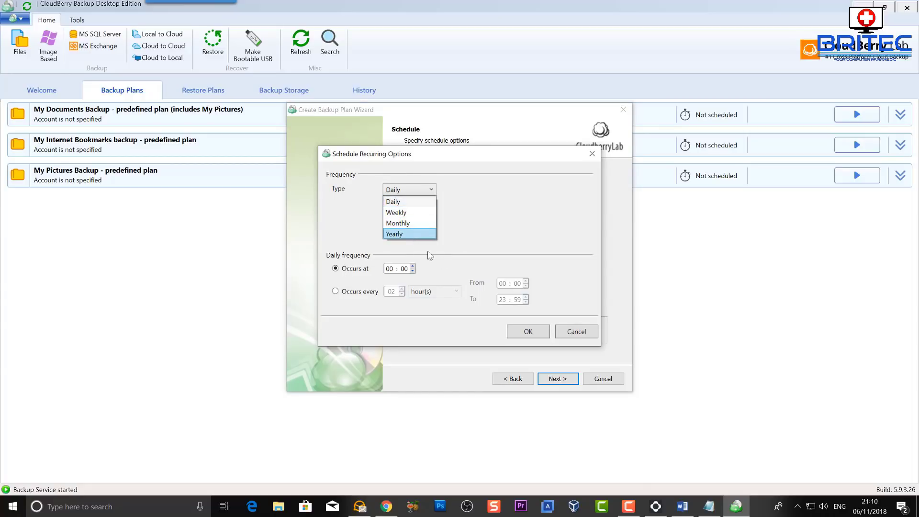
{"action": "left_click", "coordinate": [354, 268]}
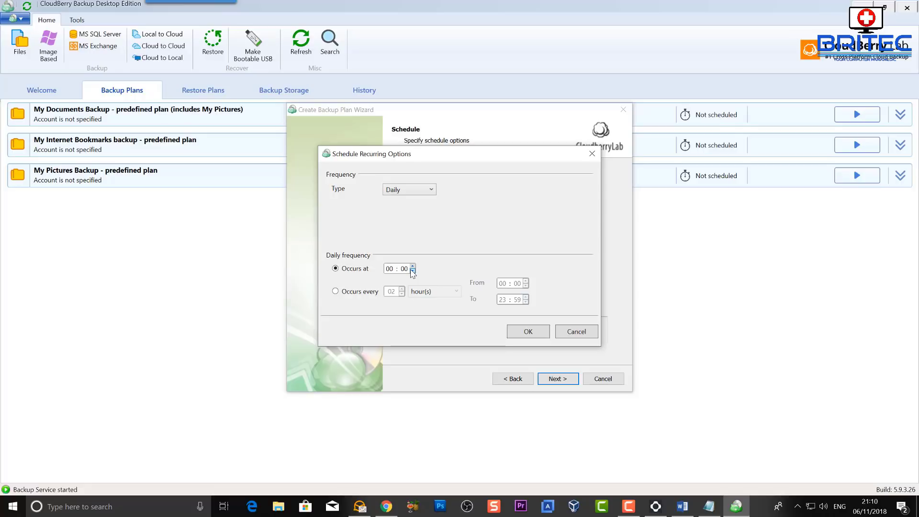
{"action": "left_click", "coordinate": [576, 331]}
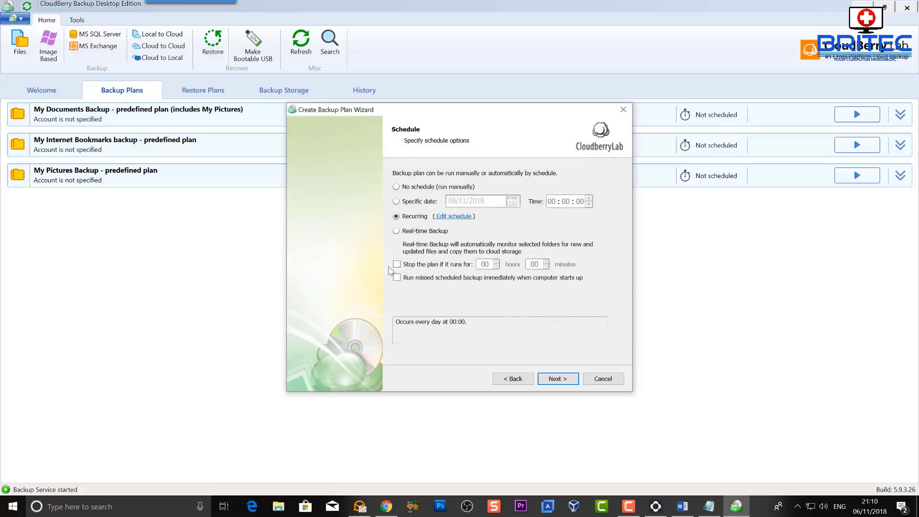
Schedule the plan as a Real-time Backup and continue to the notification options
{"action": "left_click", "coordinate": [395, 232]}
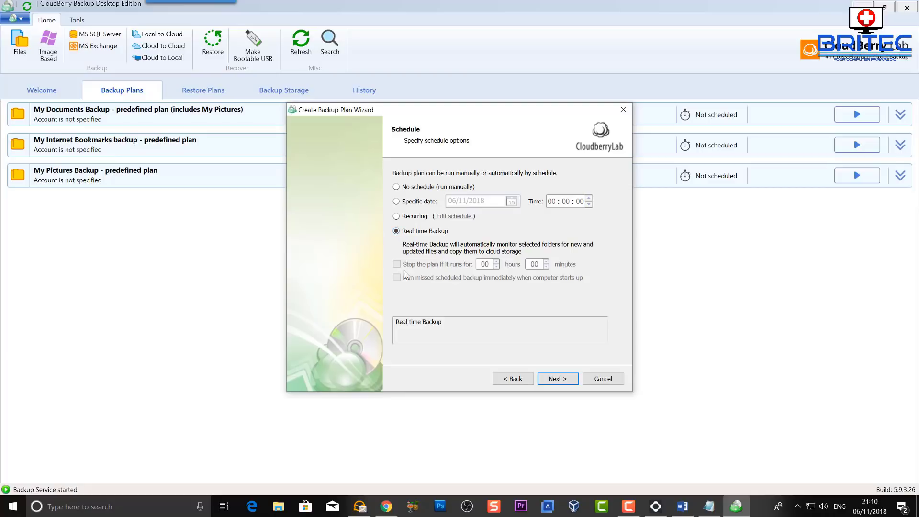
{"action": "left_click", "coordinate": [557, 379]}
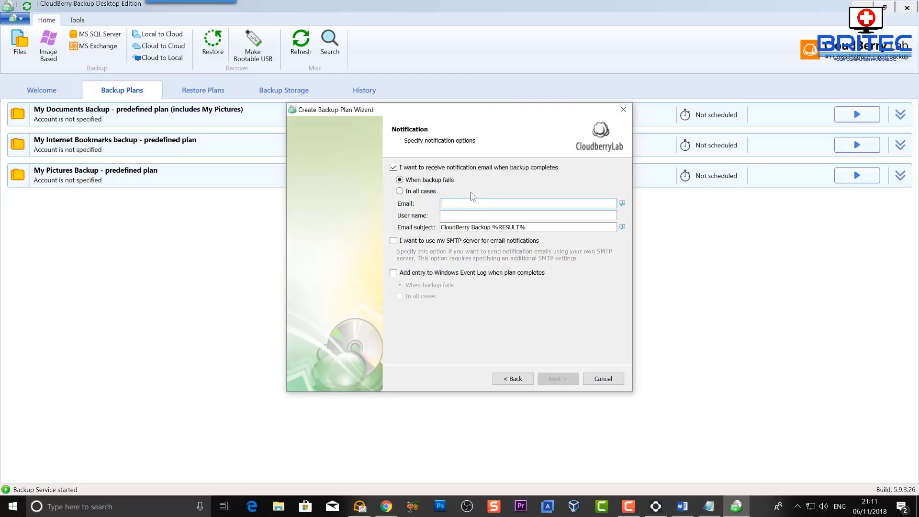
Turn off the notification email for completed backups and continue to the plan summary
{"action": "left_click", "coordinate": [400, 190]}
{"action": "left_click", "coordinate": [400, 179]}
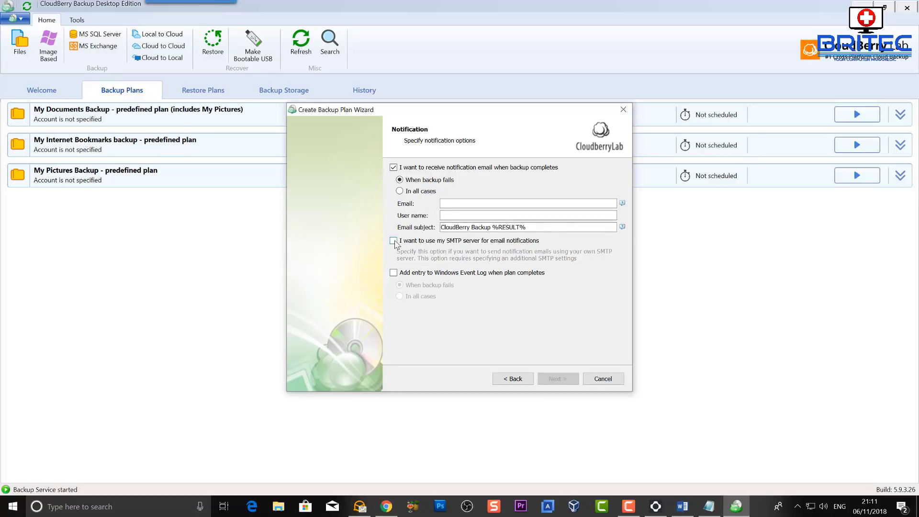
{"action": "left_click", "coordinate": [393, 167]}
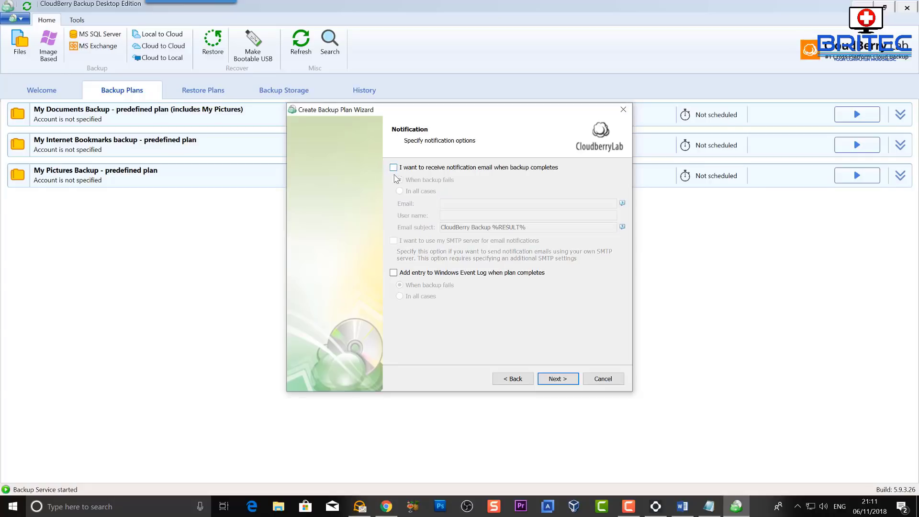
{"action": "left_click", "coordinate": [393, 167]}
{"action": "left_click", "coordinate": [393, 167]}
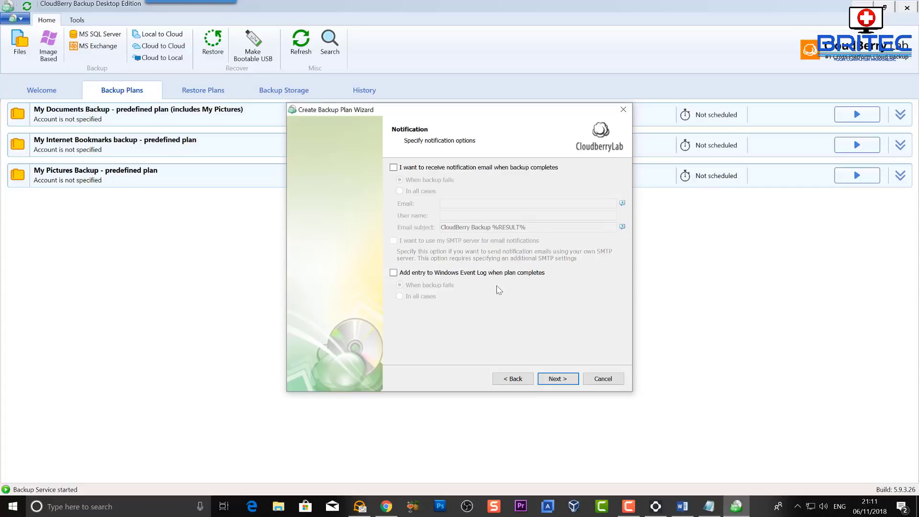
{"action": "left_click", "coordinate": [556, 379]}
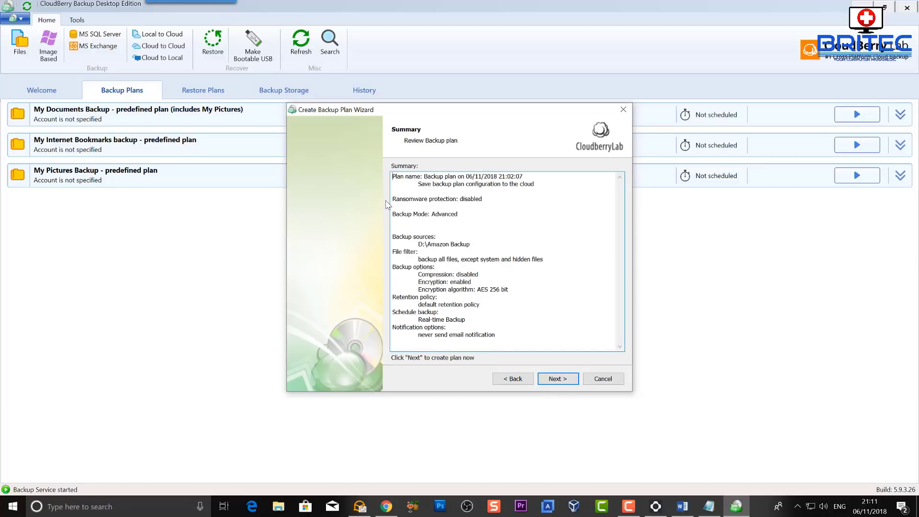
Review the summary's ransomware and encryption entries, recheck the notification, schedule and retention pages, and return to the summary
{"action": "left_click_drag", "start_coordinate": [484, 198], "coordinate": [389, 196]}
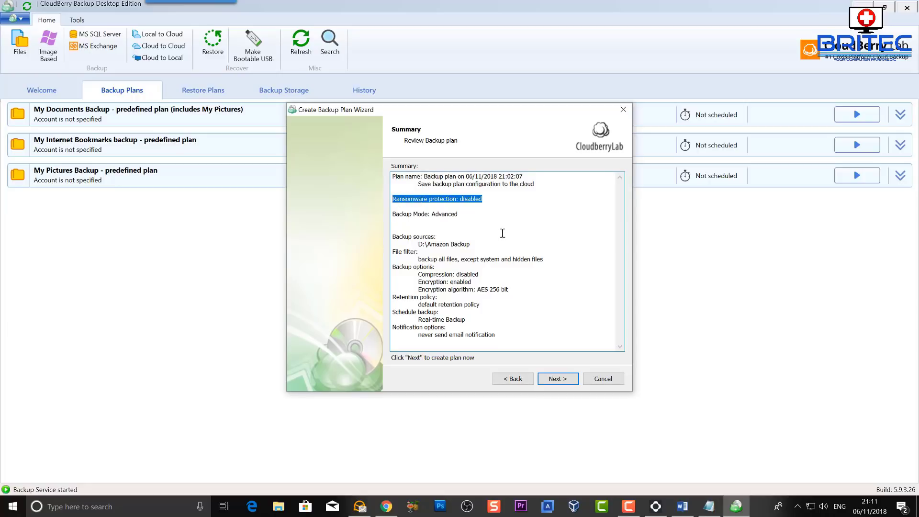
{"action": "left_click", "coordinate": [464, 213]}
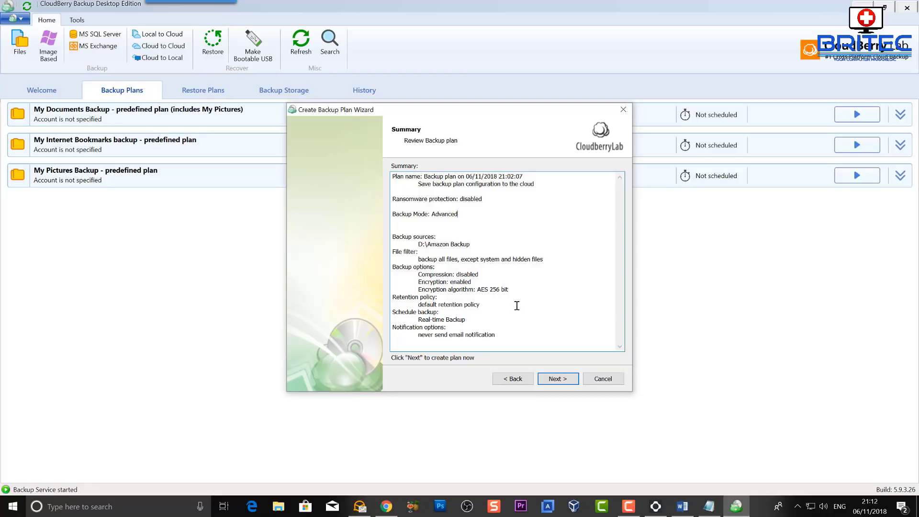
{"action": "left_click_drag", "start_coordinate": [509, 289], "coordinate": [409, 289]}
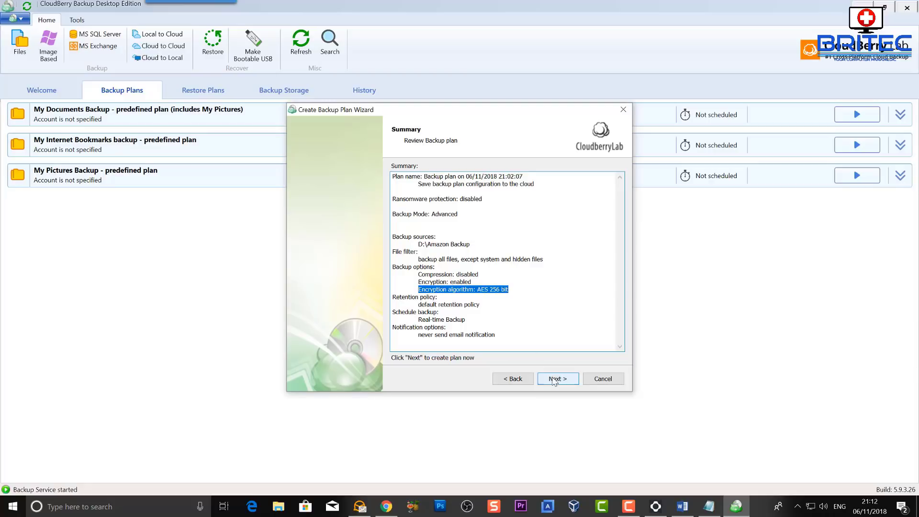
{"action": "left_click", "coordinate": [512, 378]}
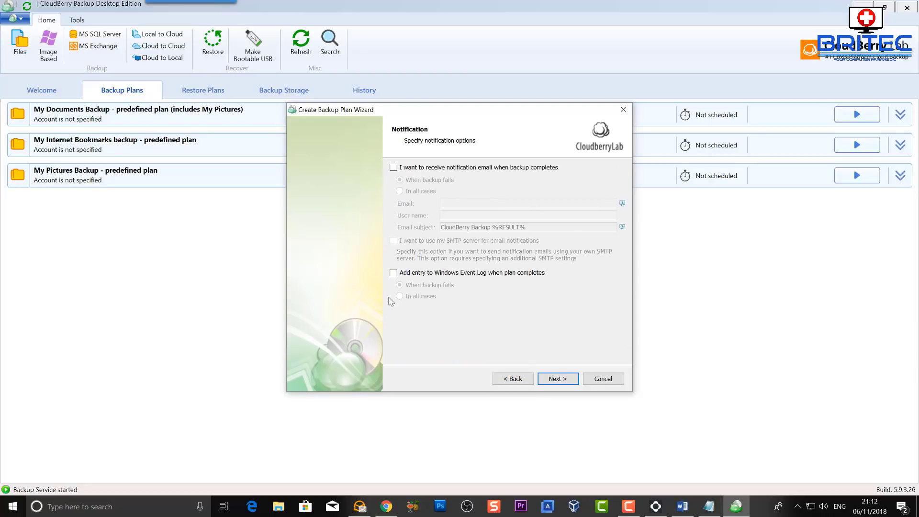
{"action": "left_click", "coordinate": [517, 379]}
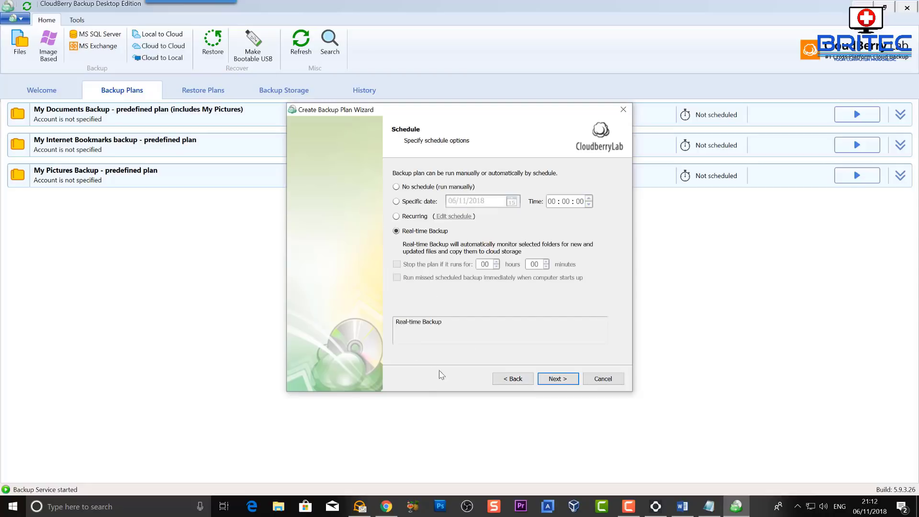
{"action": "left_click", "coordinate": [520, 379]}
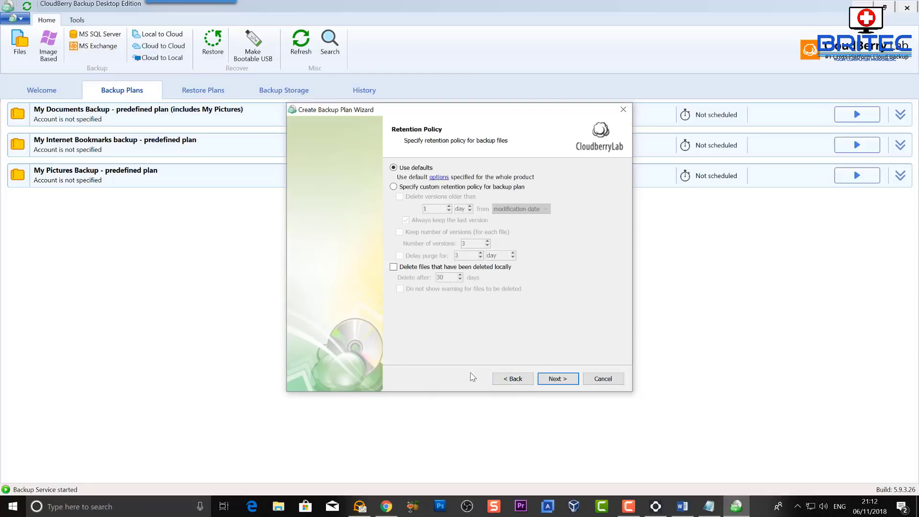
{"action": "left_click", "coordinate": [557, 378]}
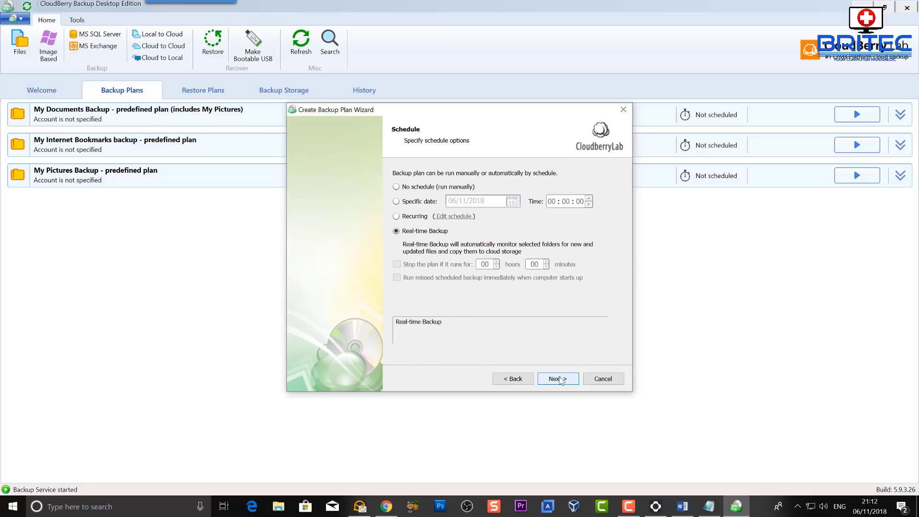
{"action": "left_click", "coordinate": [558, 378]}
{"action": "left_click", "coordinate": [557, 378]}
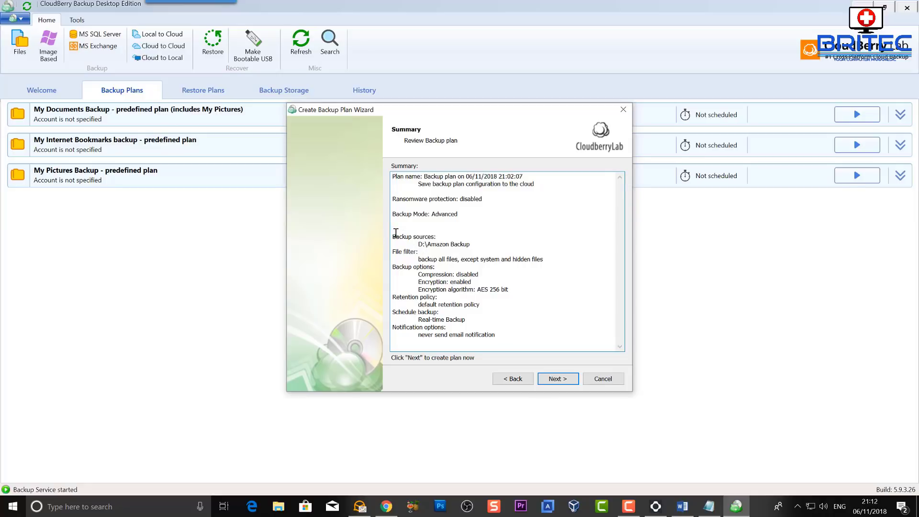
Check the backup source, encryption algorithm and notification entries in the plan summary
{"action": "left_click_drag", "start_coordinate": [396, 233], "coordinate": [473, 251]}
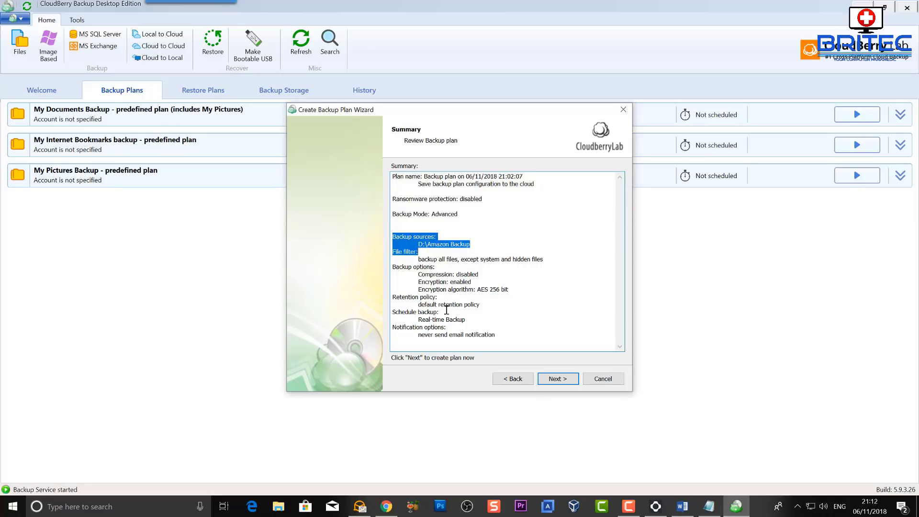
{"action": "left_click", "coordinate": [508, 309]}
{"action": "left_click_drag", "start_coordinate": [512, 291], "coordinate": [472, 289]}
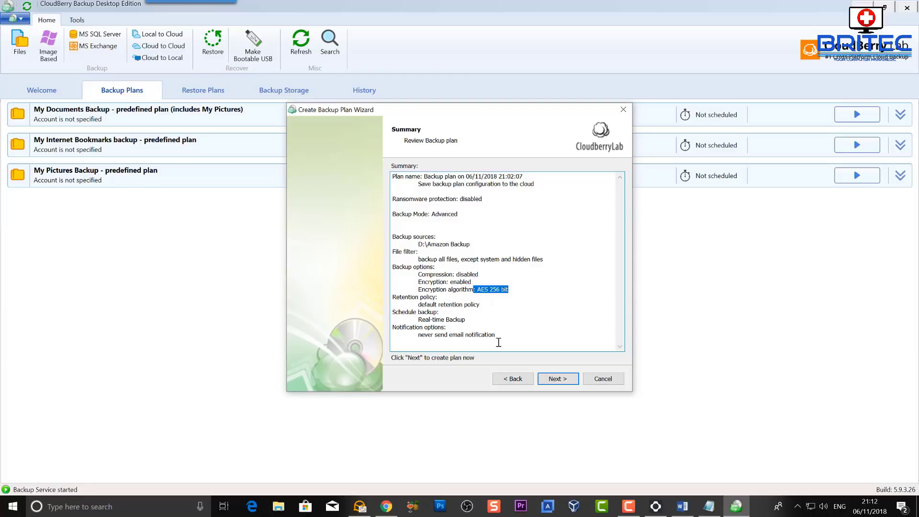
{"action": "left_click", "coordinate": [520, 329]}
{"action": "left_click_drag", "start_coordinate": [417, 335], "coordinate": [493, 346]}
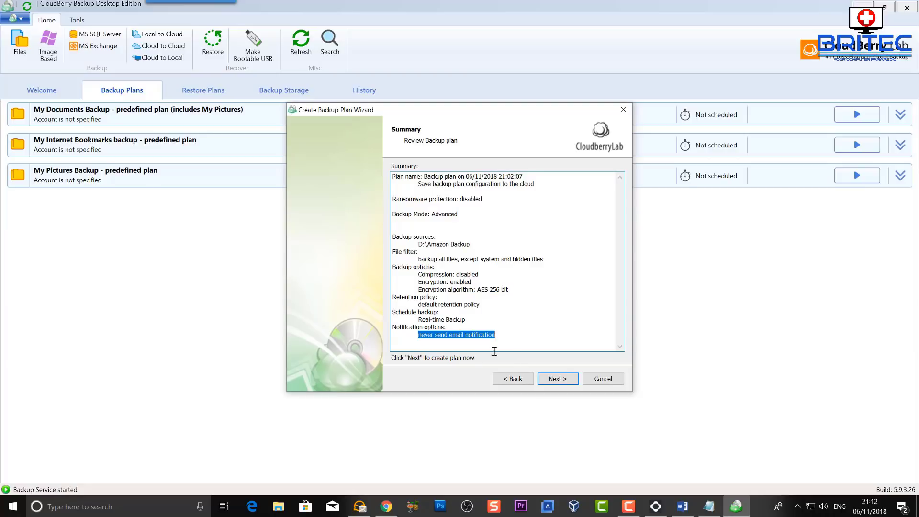
Create the backup plan, finish the wizard with the backup set to run now, and expand the running plan's details
{"action": "left_click", "coordinate": [558, 380]}
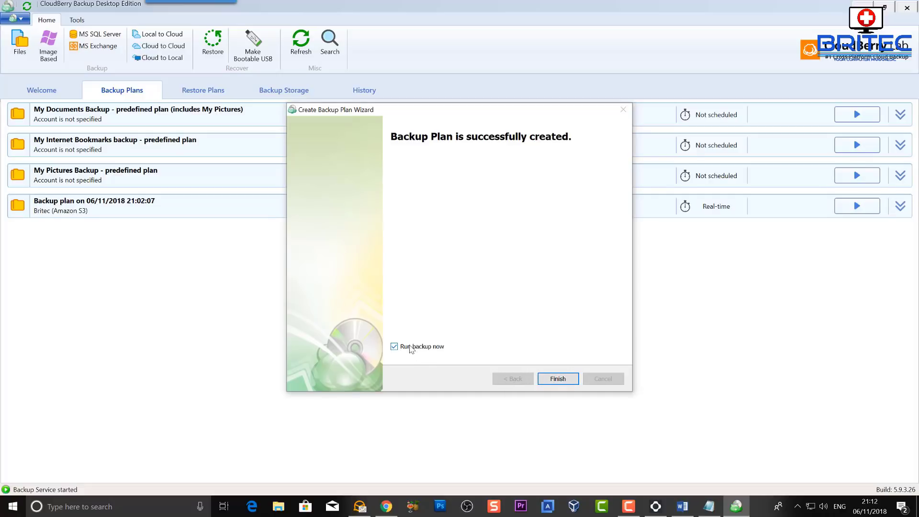
{"action": "left_click", "coordinate": [546, 379]}
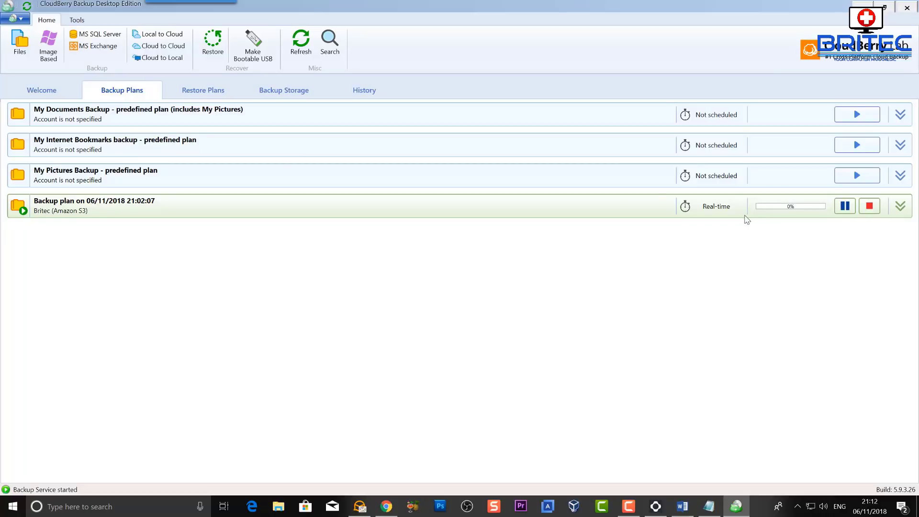
{"action": "left_click", "coordinate": [900, 206]}
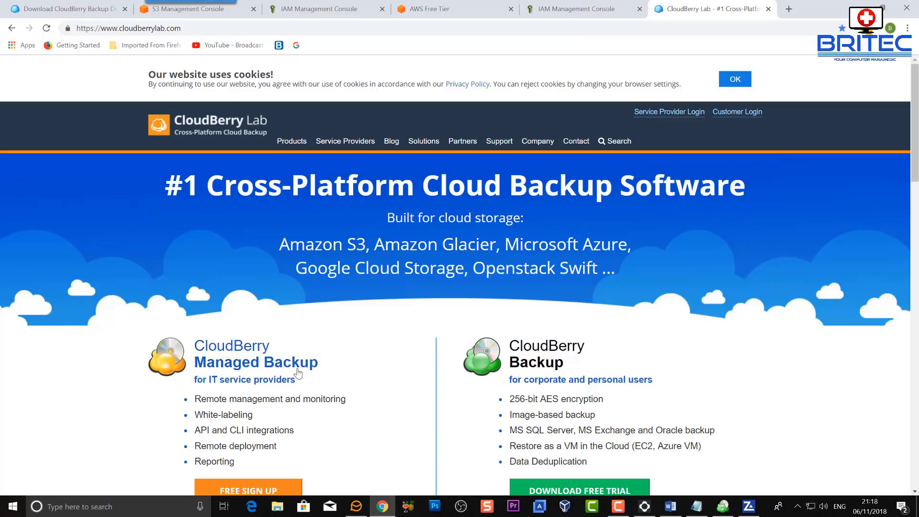
{"action": "scroll", "coordinate": [362, 377], "scroll_direction": "down", "scroll_amount": 1}
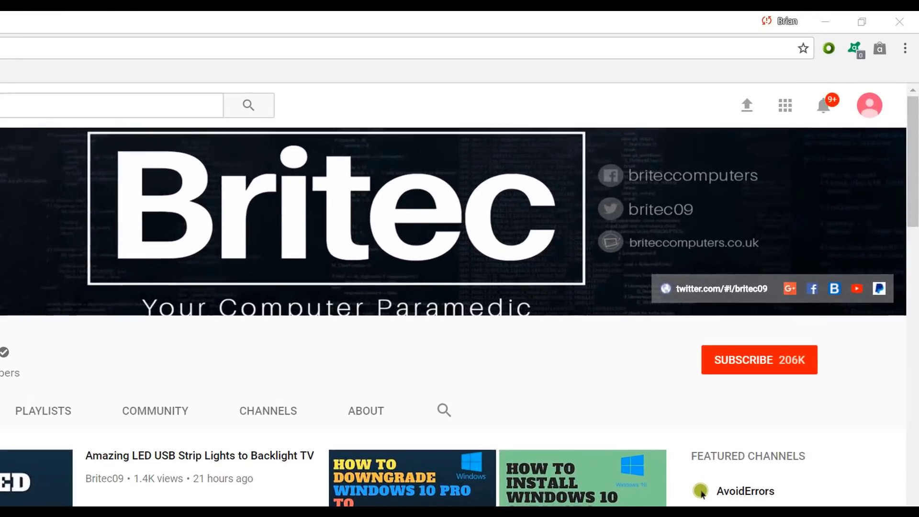
{"action": "left_click", "coordinate": [769, 371]}
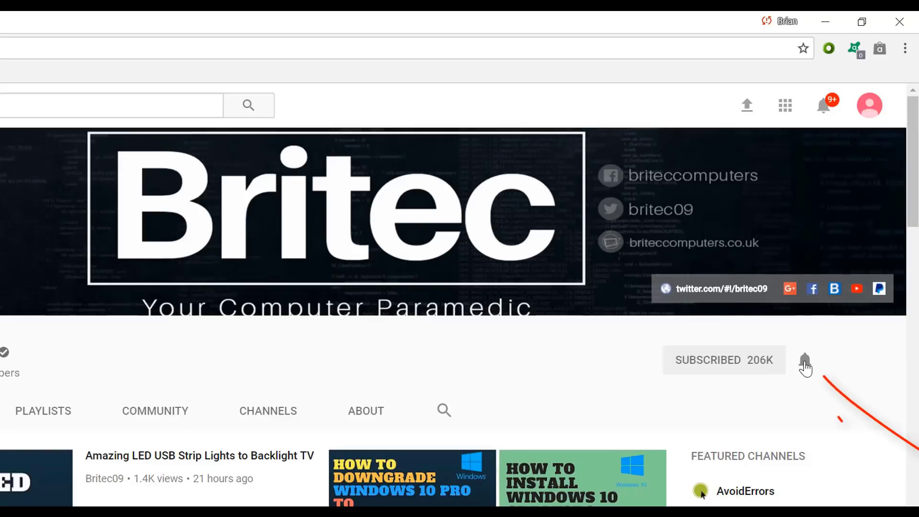